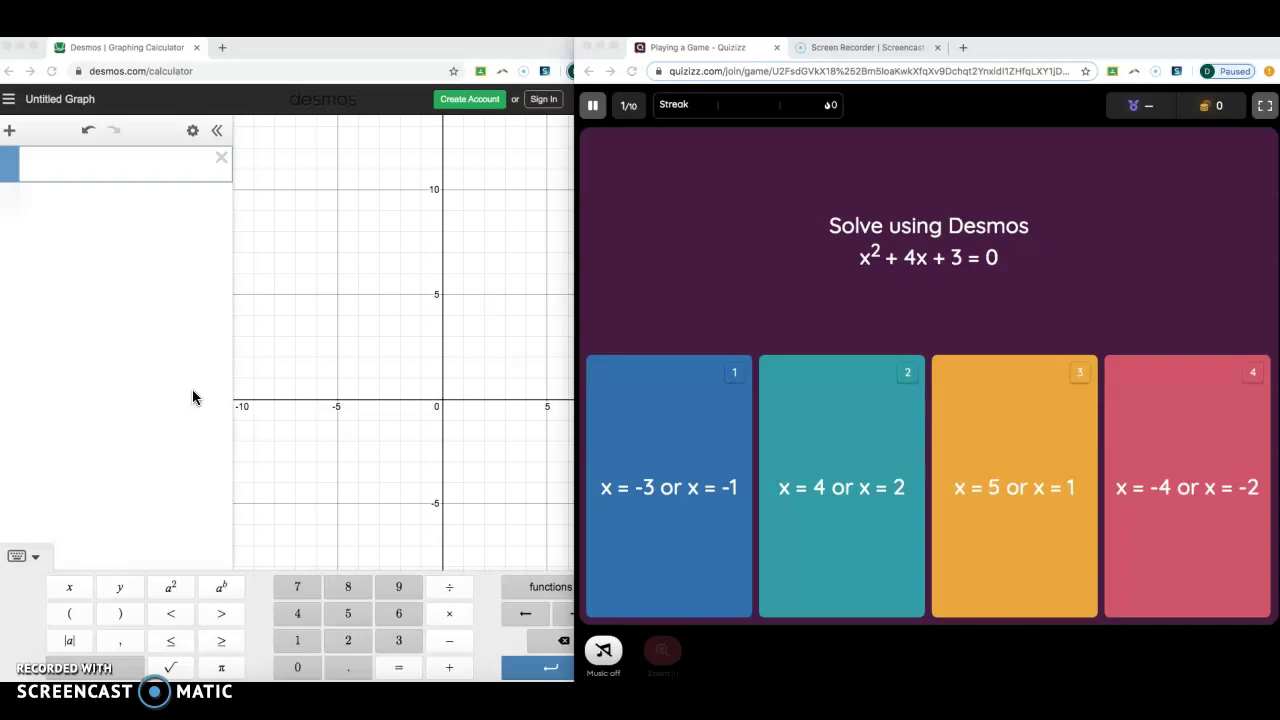
- Compare the quiz equation x² + 4x + 3 = 0 with Desmos, leaving the blank graph in front
{"action": "left_click", "coordinate": [59, 164]}
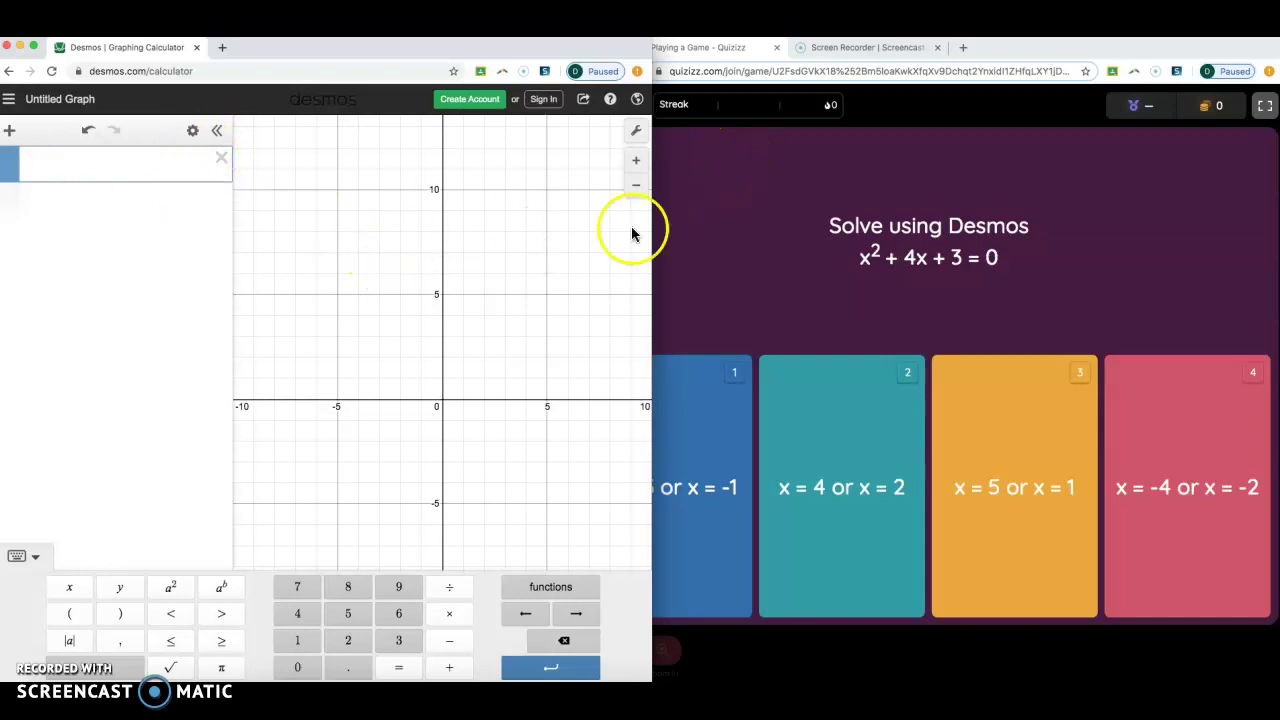
{"action": "left_click", "coordinate": [720, 194]}
{"action": "left_click", "coordinate": [477, 60]}
{"action": "left_click", "coordinate": [714, 194]}
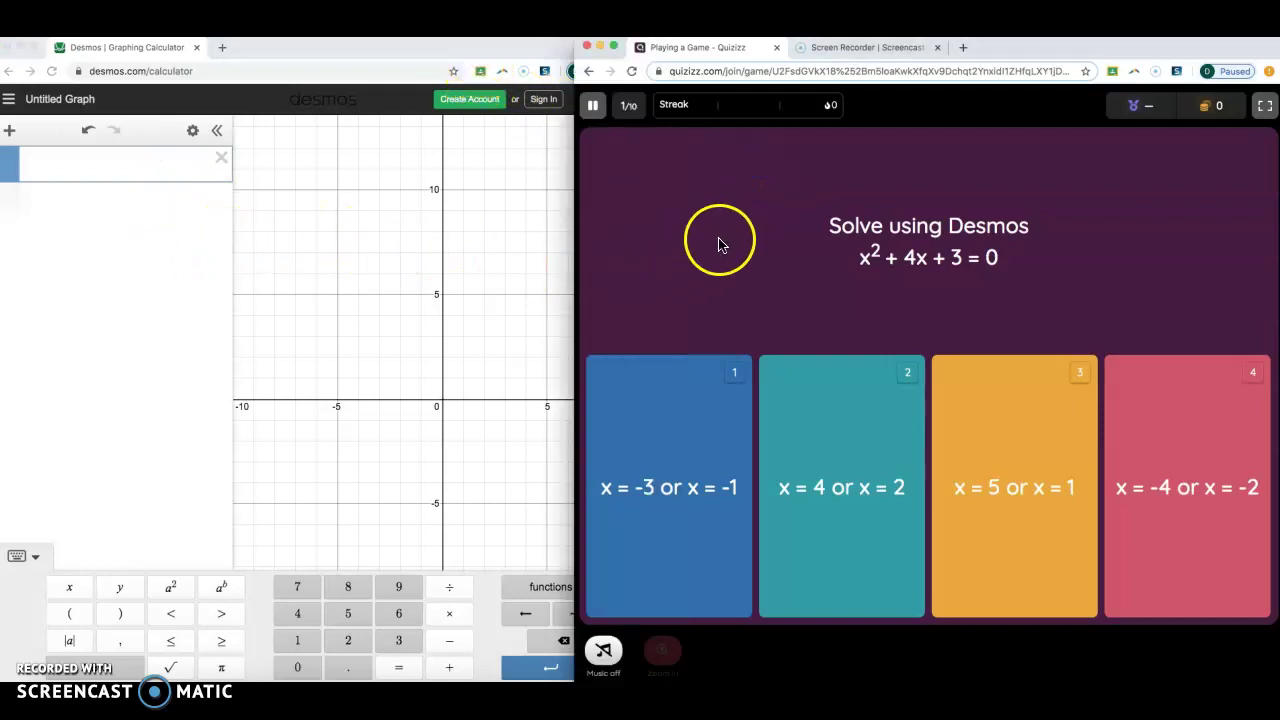
{"action": "left_click", "coordinate": [91, 166]}
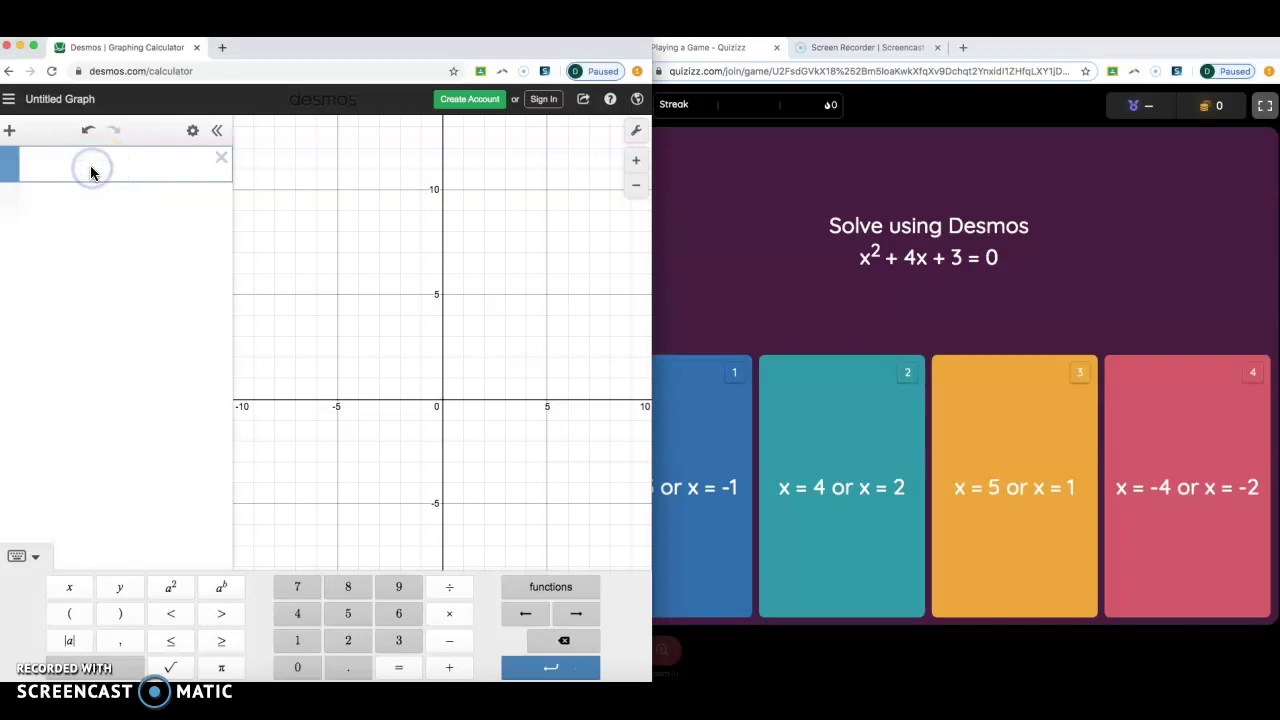
{"action": "left_click", "coordinate": [780, 258]}
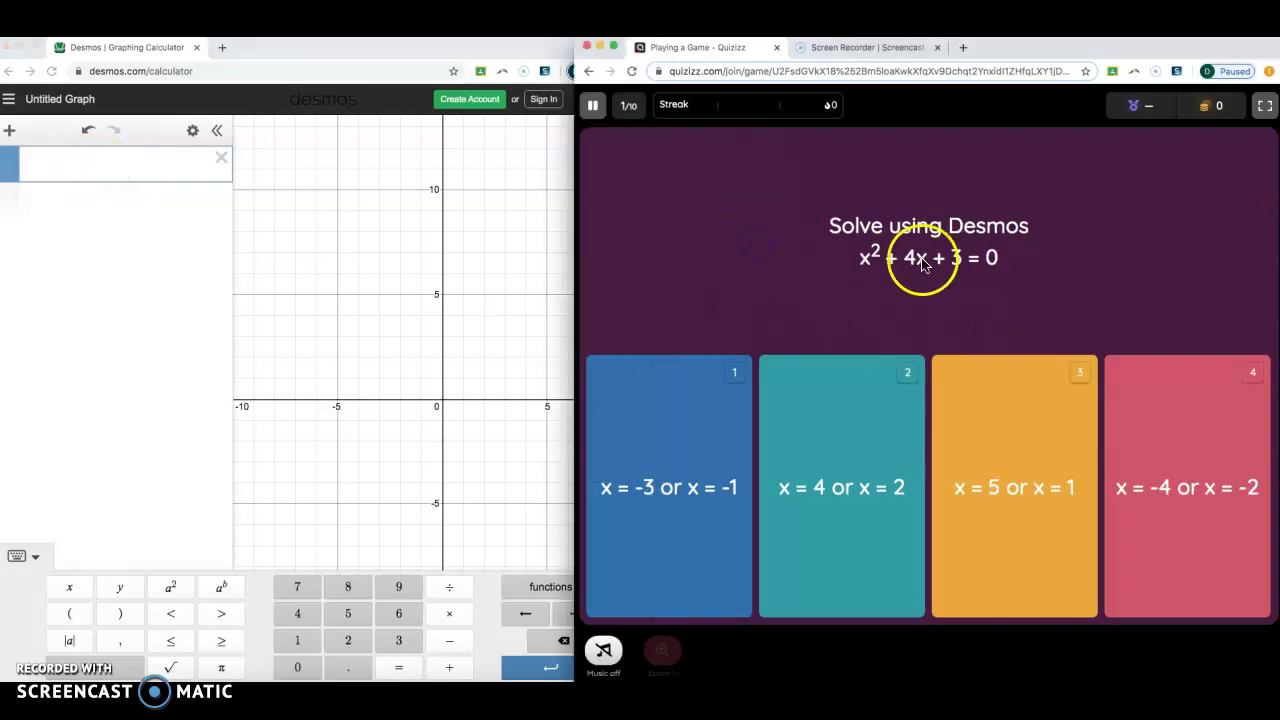
{"action": "left_click", "coordinate": [863, 270]}
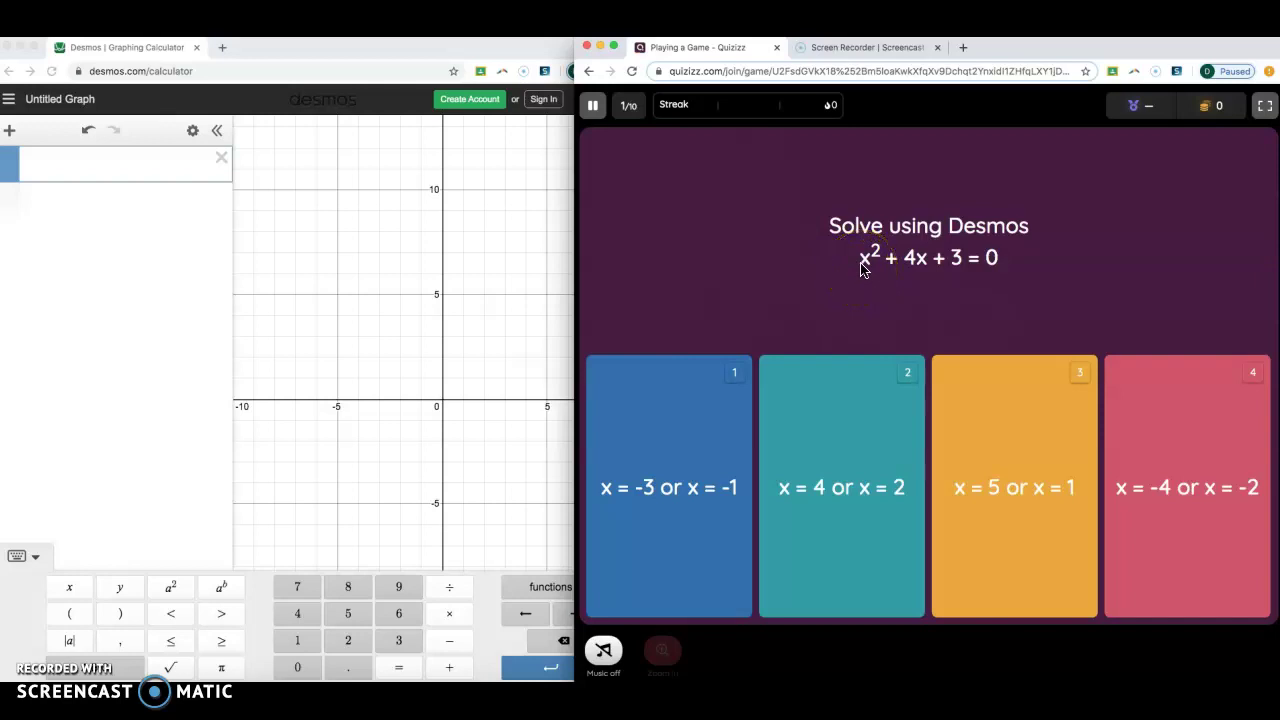
{"action": "left_click", "coordinate": [870, 258]}
{"action": "left_click", "coordinate": [126, 168]}
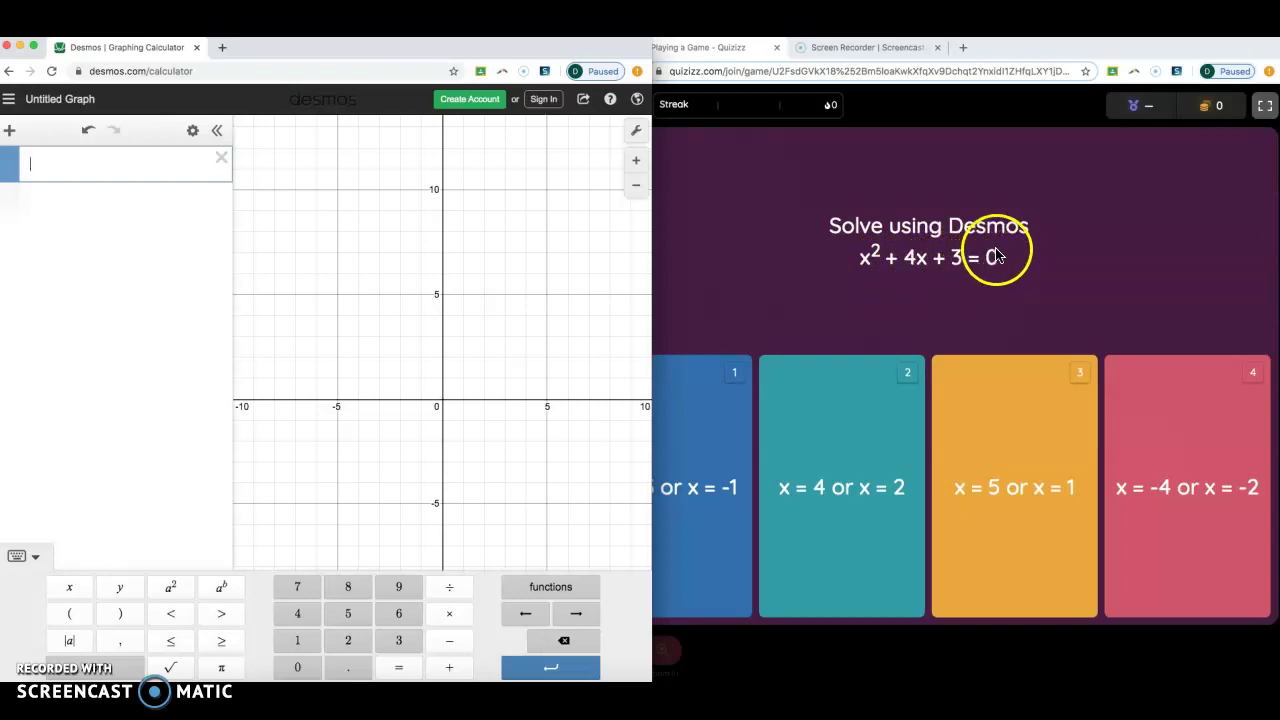
- Enter y = x² + 4x + 3 in the expression line so the parabola plots
{"action": "left_click", "coordinate": [50, 169]}
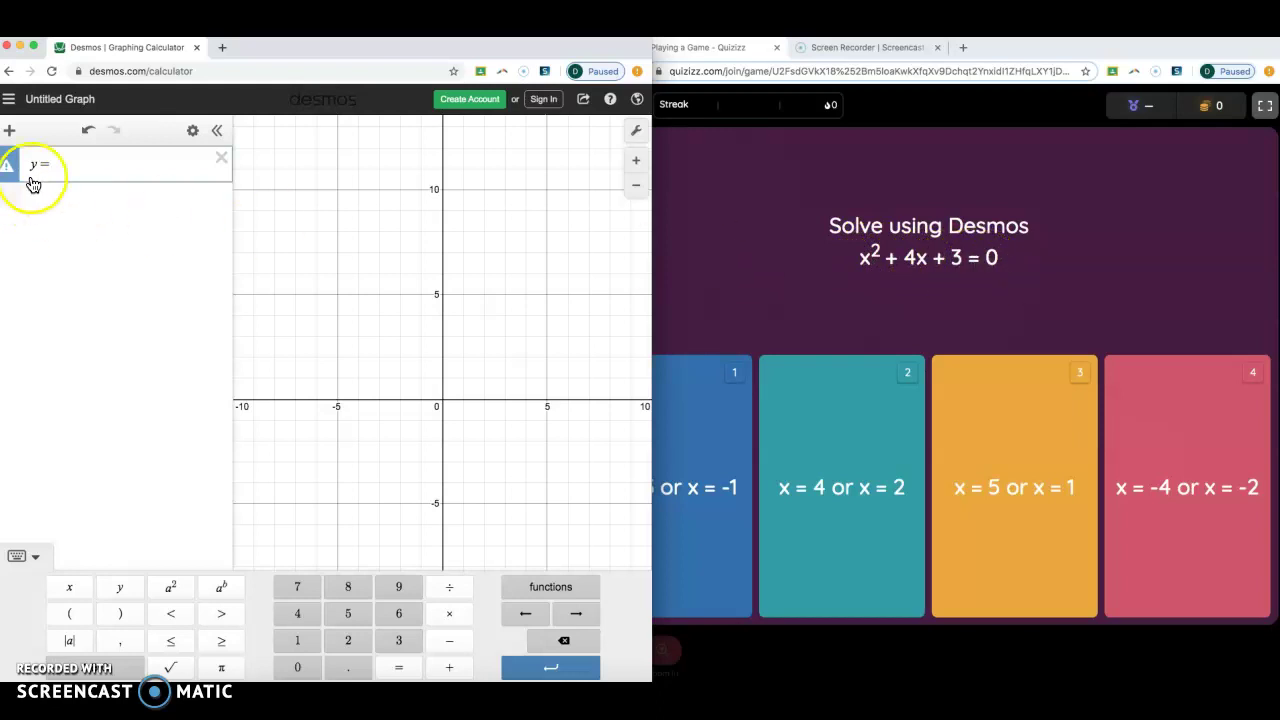
{"action": "type", "text": "x^2"}
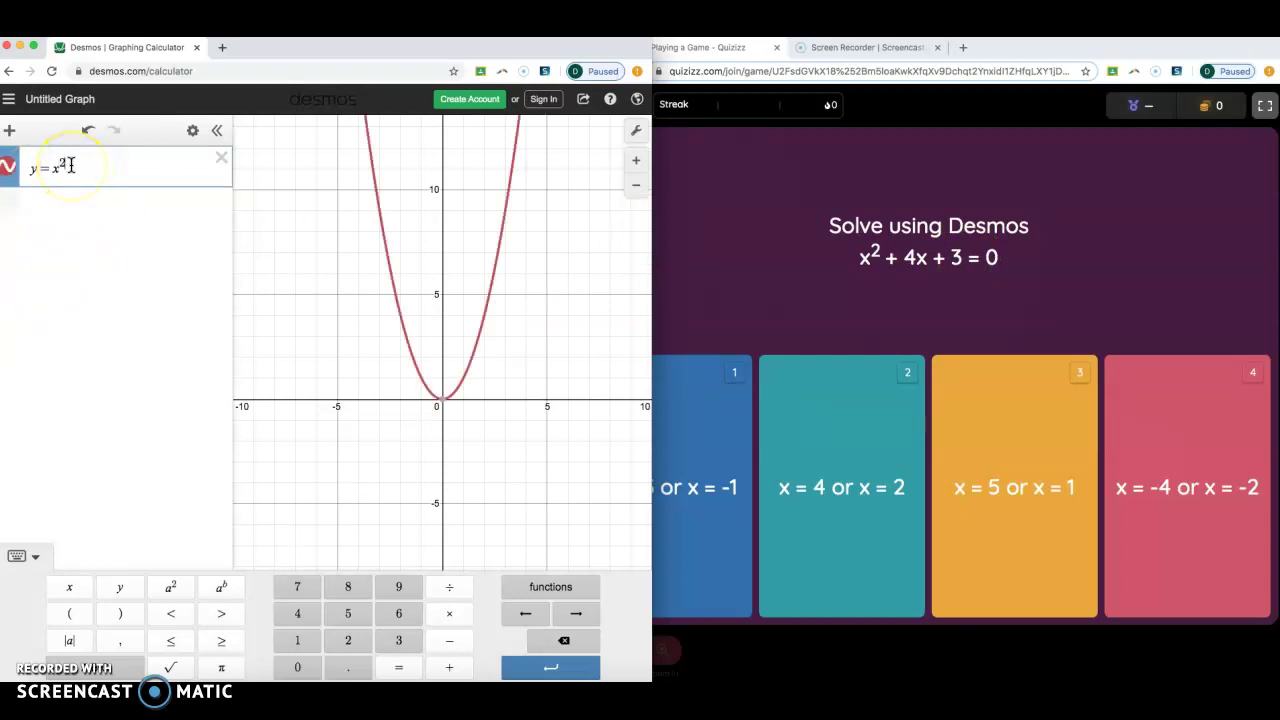
{"action": "left_click", "coordinate": [33, 556]}
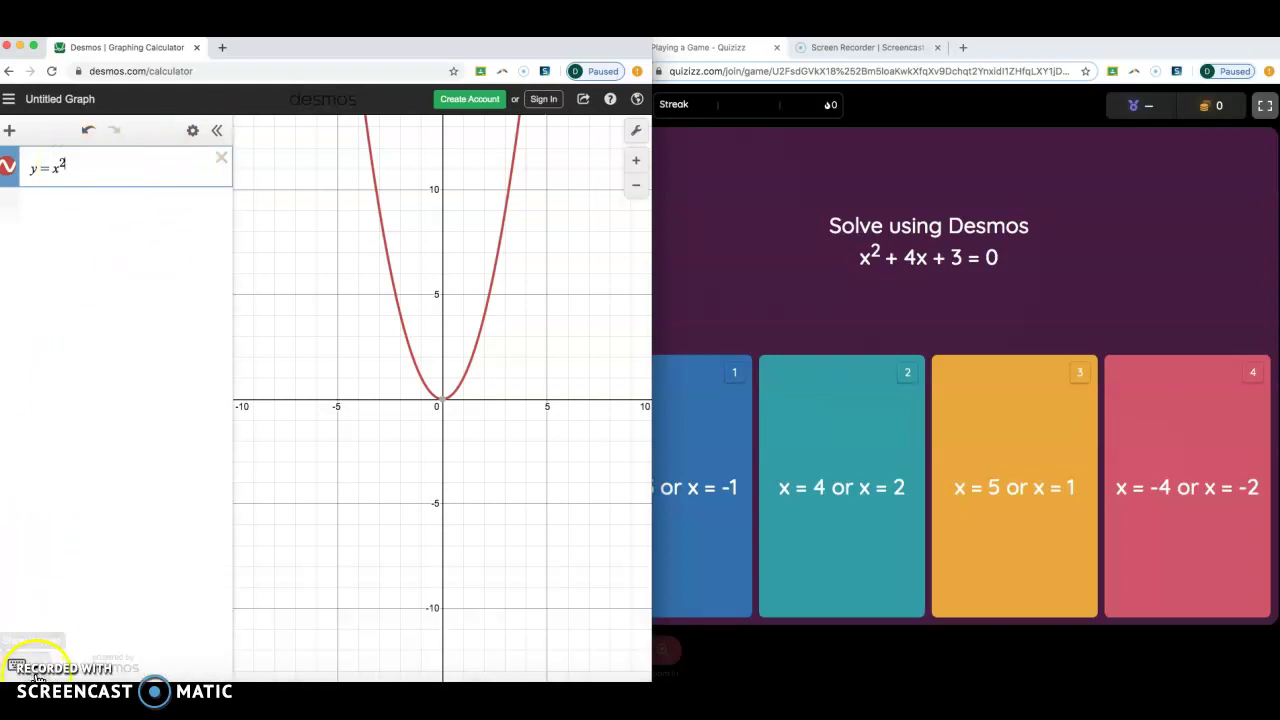
{"action": "left_click", "coordinate": [20, 667]}
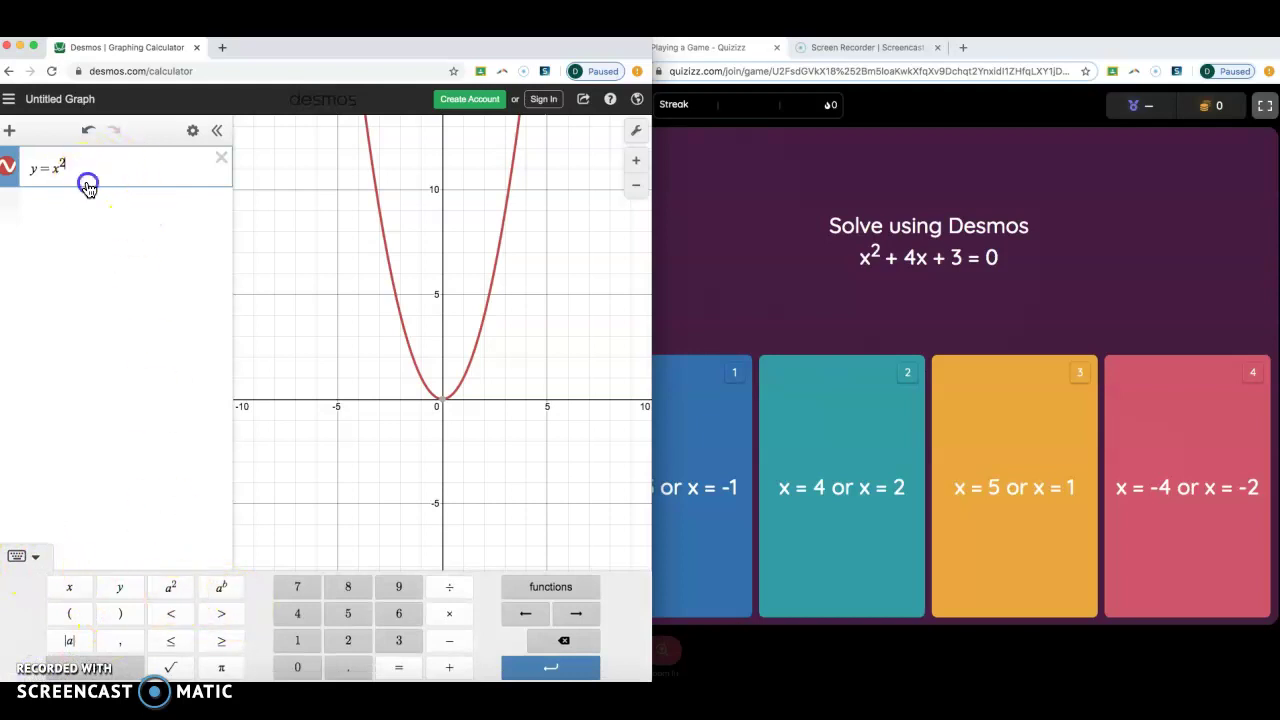
{"action": "type", "text": "4x + 3 "}
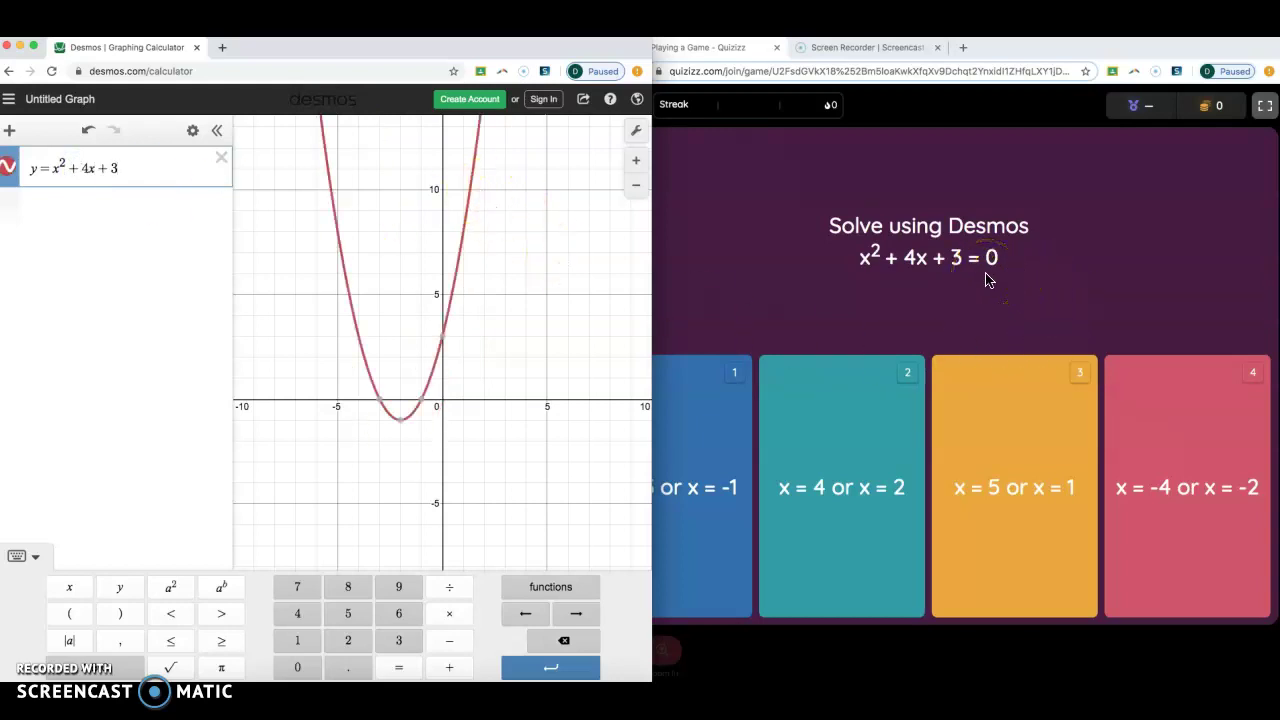
{"action": "type", "text": "="}
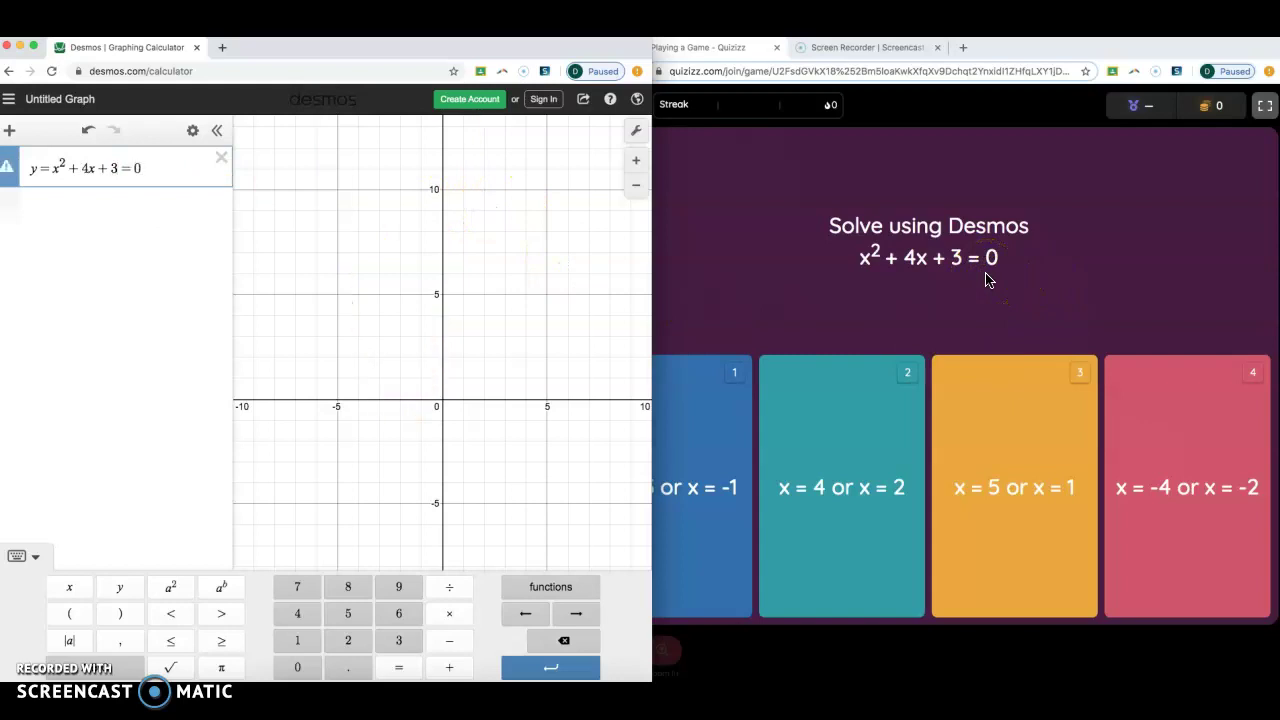
{"action": "key", "text": "BackSpace"}
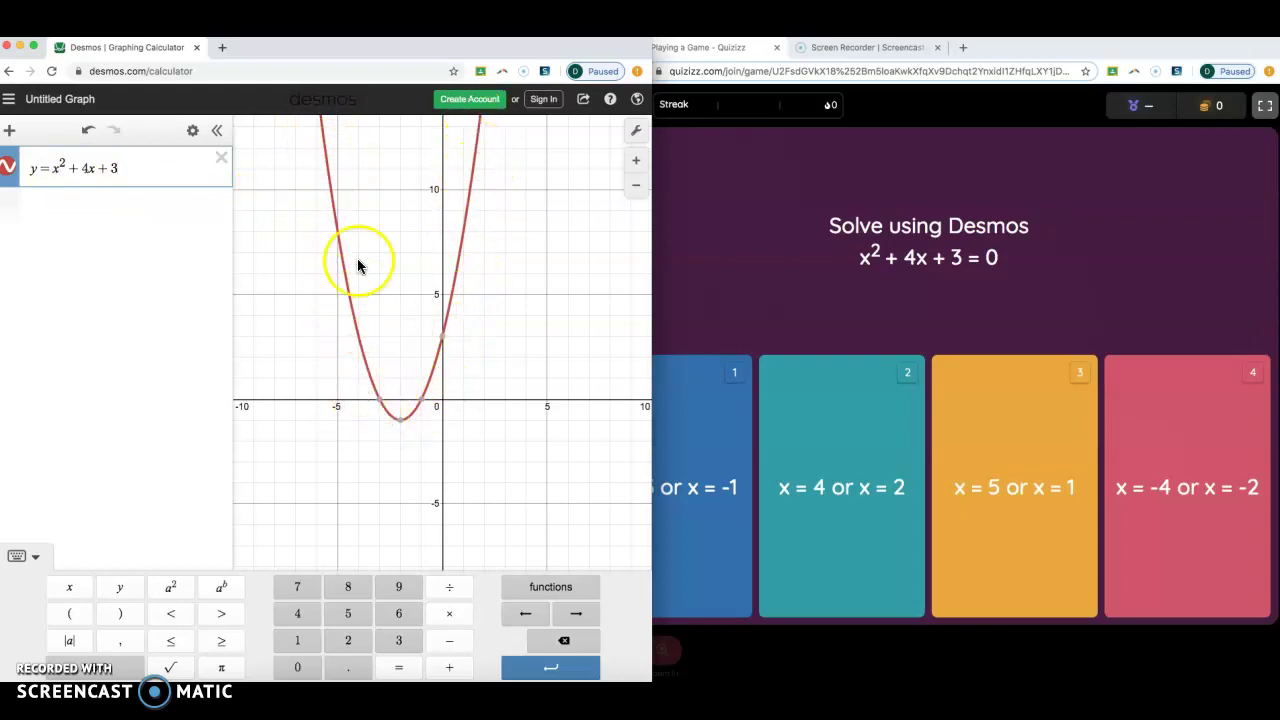
{"action": "mouse_move", "coordinate": [400, 428]}
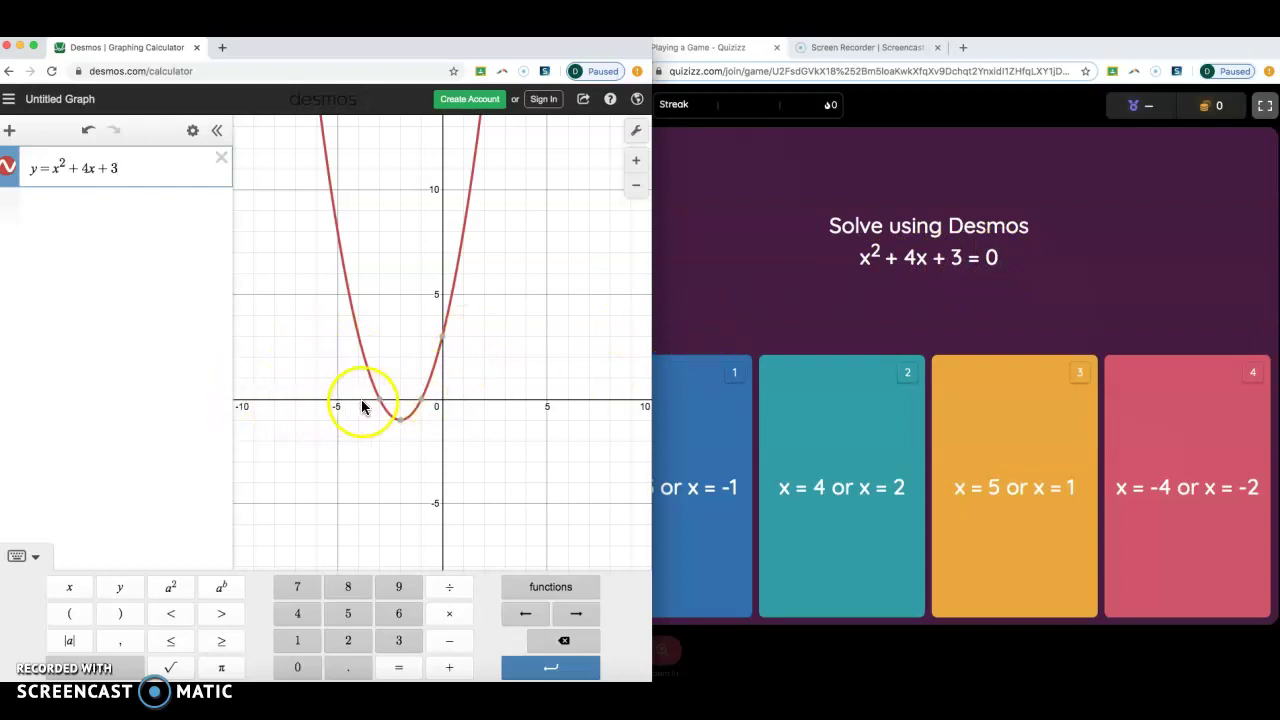
- Label the parabola's x-intercepts at (-3, 0) and (-1, 0)
{"action": "mouse_move", "coordinate": [403, 403]}
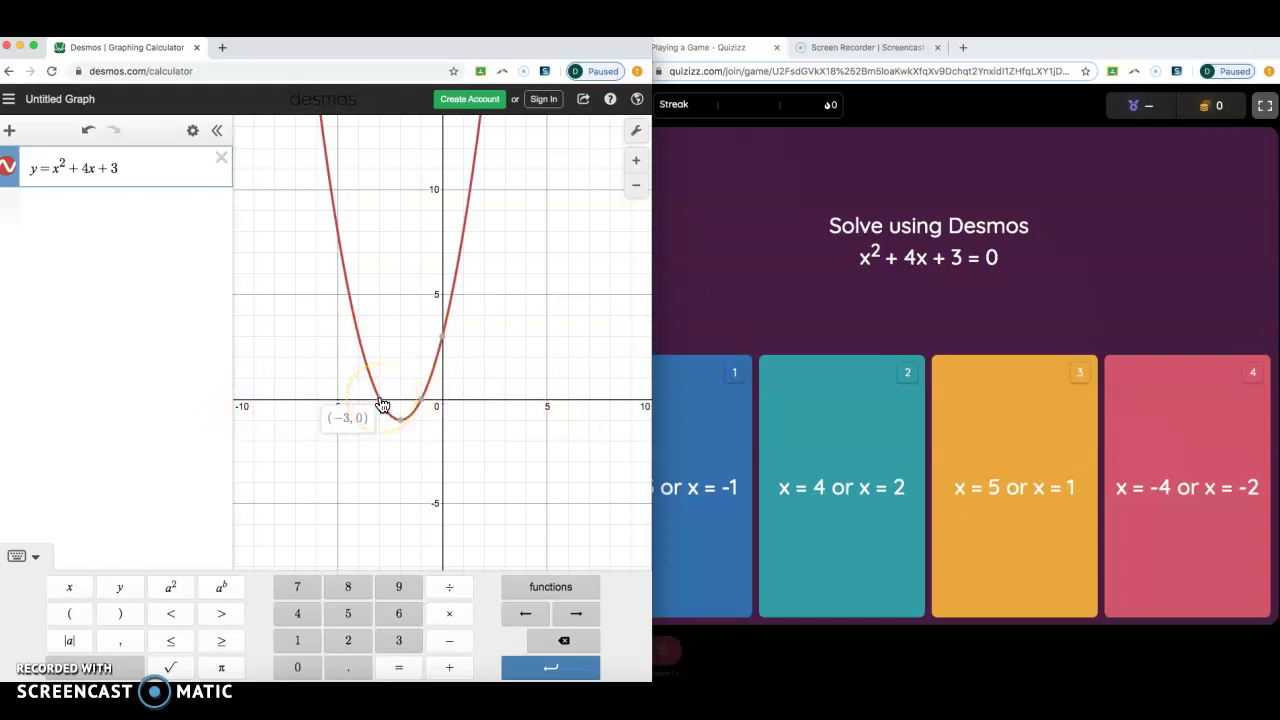
{"action": "left_click", "coordinate": [380, 403]}
{"action": "left_click", "coordinate": [421, 403]}
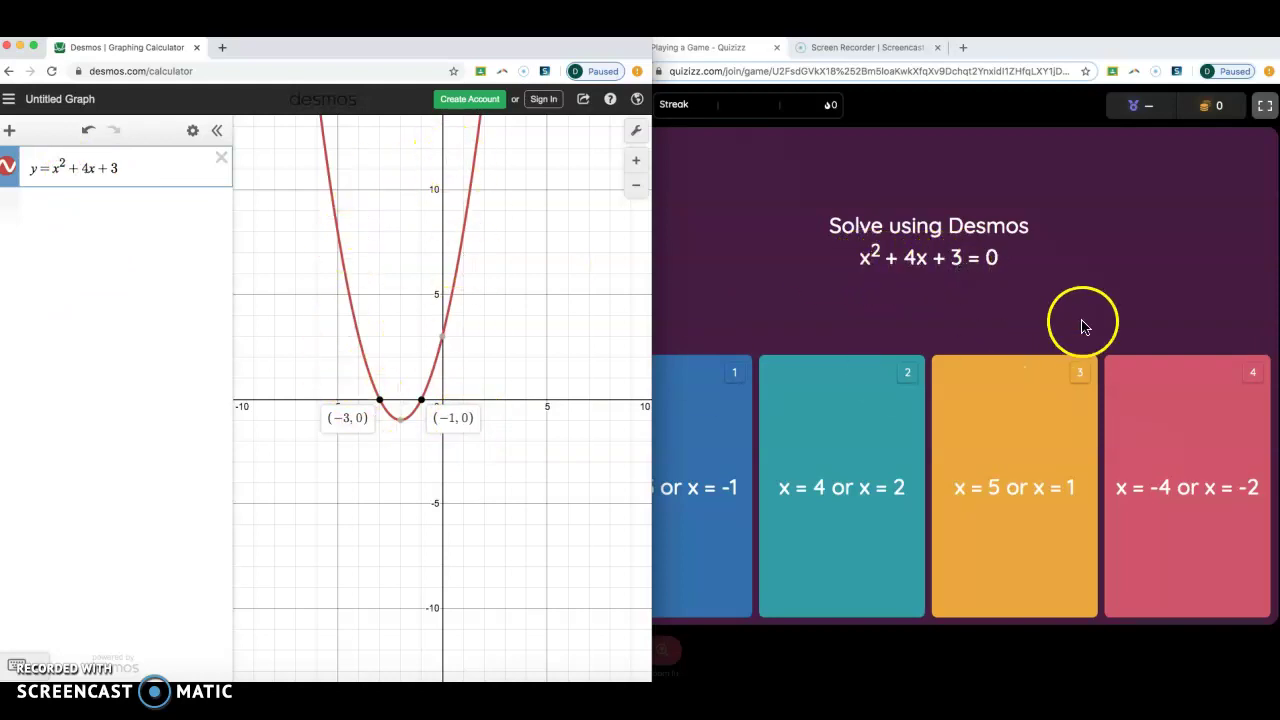
- Nudge the graph, re-show the (-3, 0) and (-1, 0) labels, and return to Quizizz
{"action": "left_click", "coordinate": [377, 402]}
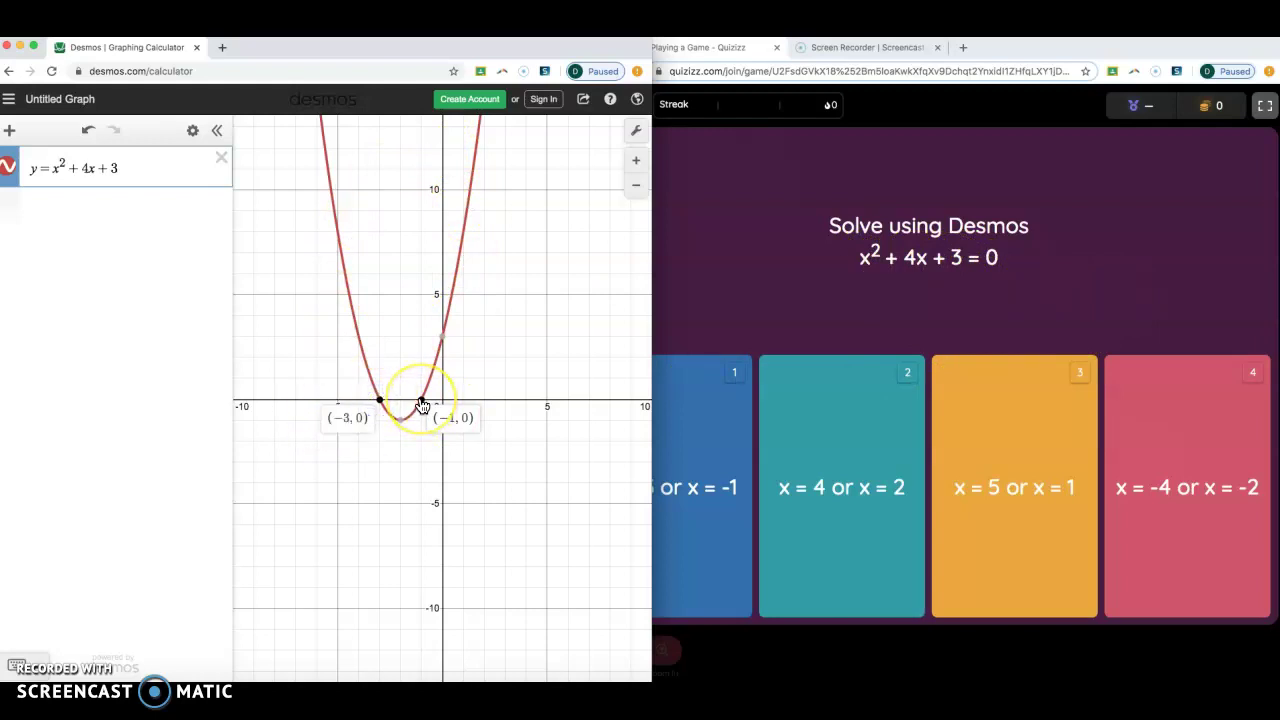
{"action": "left_click", "coordinate": [342, 422]}
{"action": "left_click_drag", "start_coordinate": [342, 422], "coordinate": [345, 421]}
{"action": "left_click", "coordinate": [380, 399]}
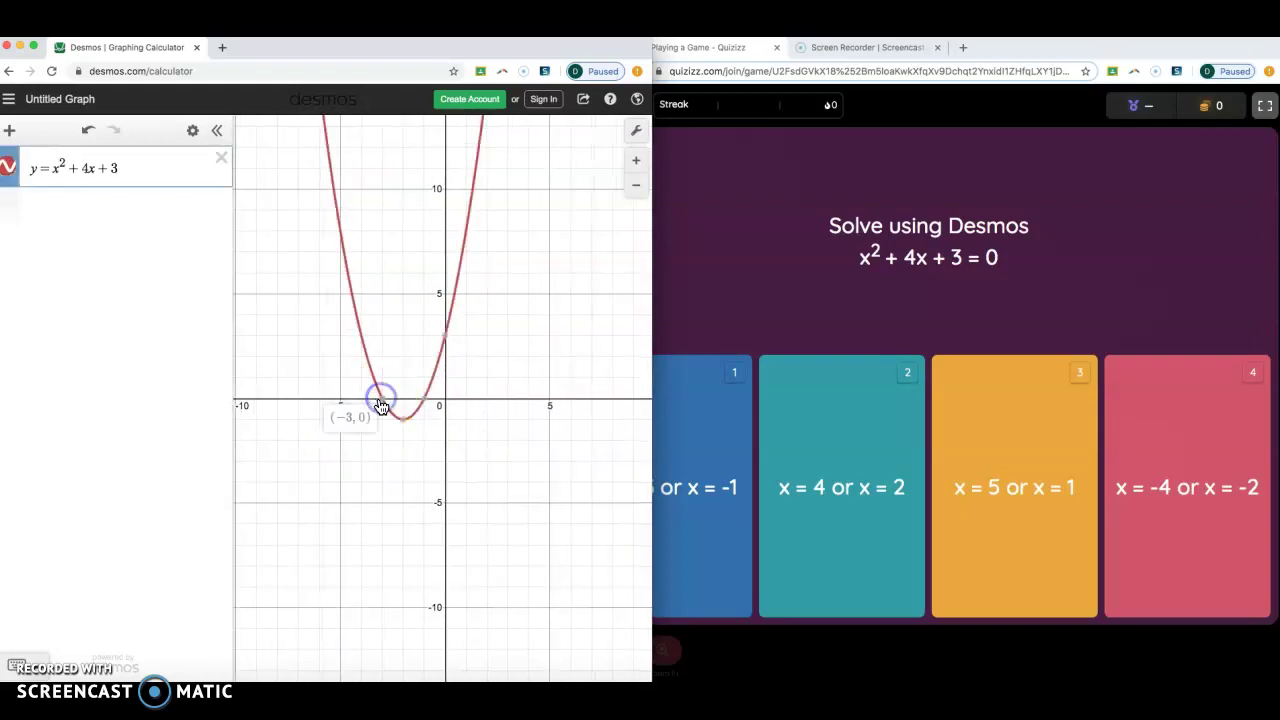
{"action": "left_click", "coordinate": [424, 399]}
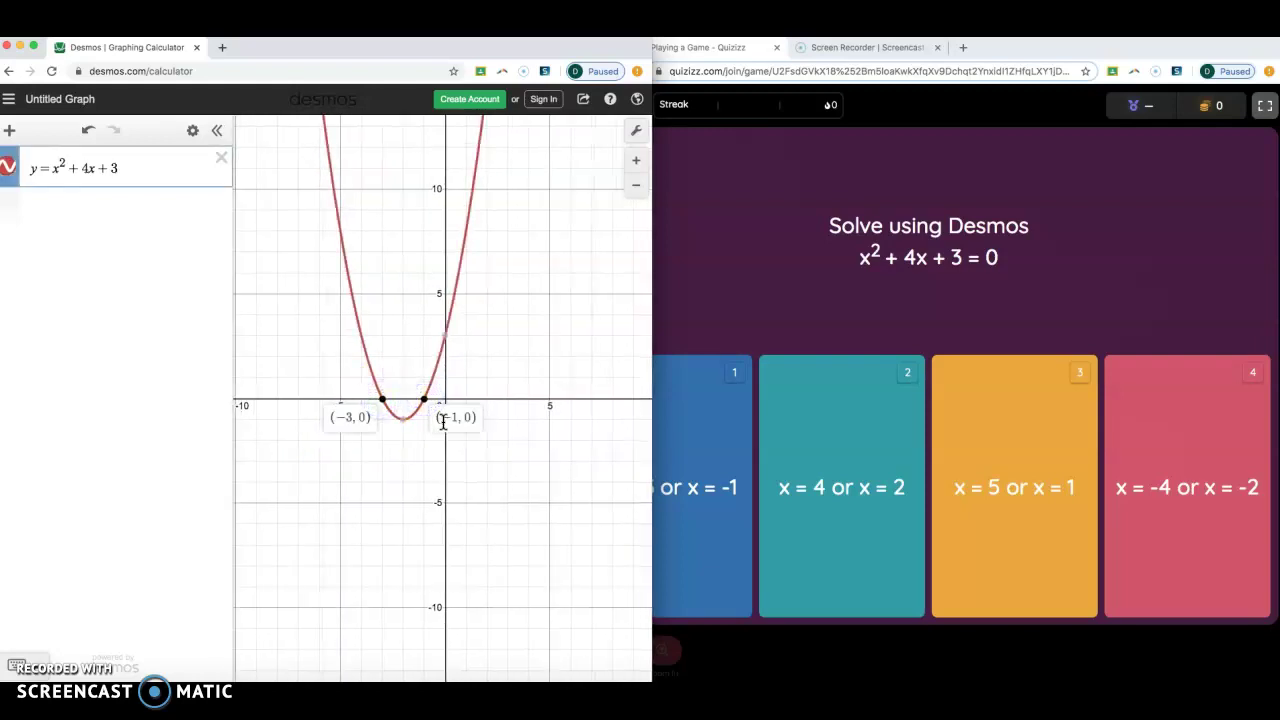
{"action": "left_click", "coordinate": [676, 250]}
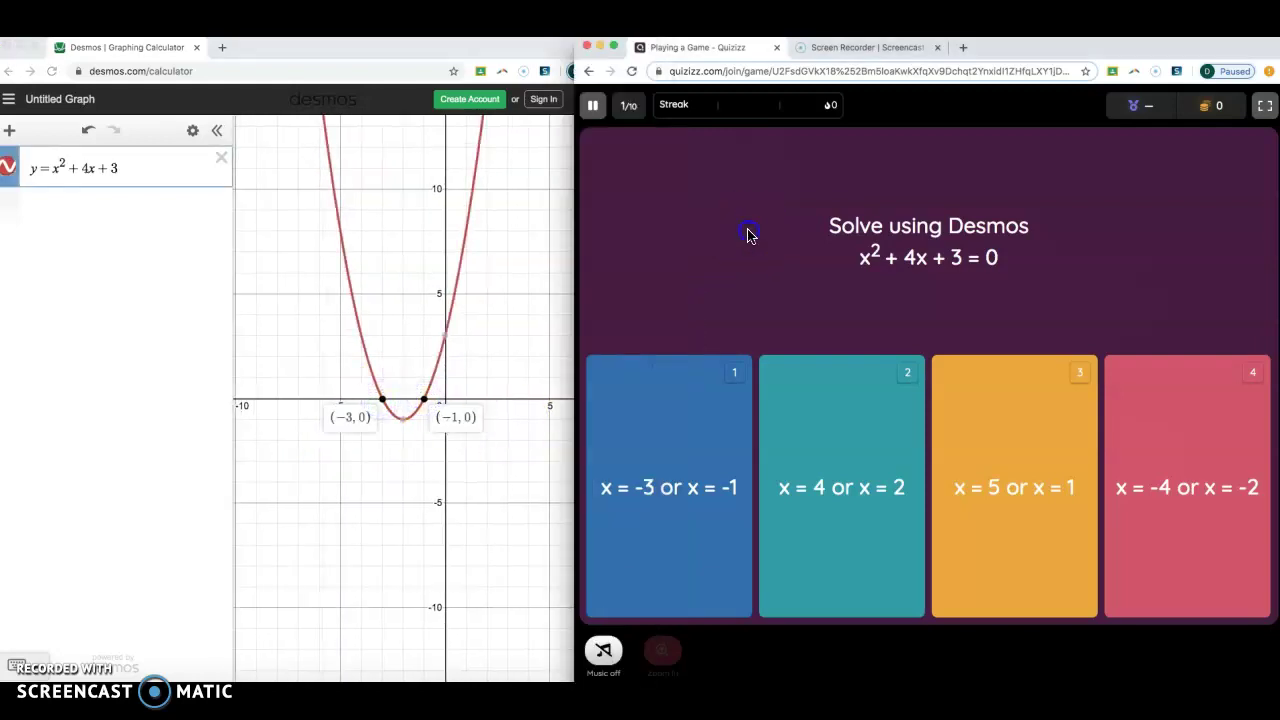
- Answer 'x = -3 or x = -1' in Quizizz, then return to the Desmos window
{"action": "left_click", "coordinate": [674, 520]}
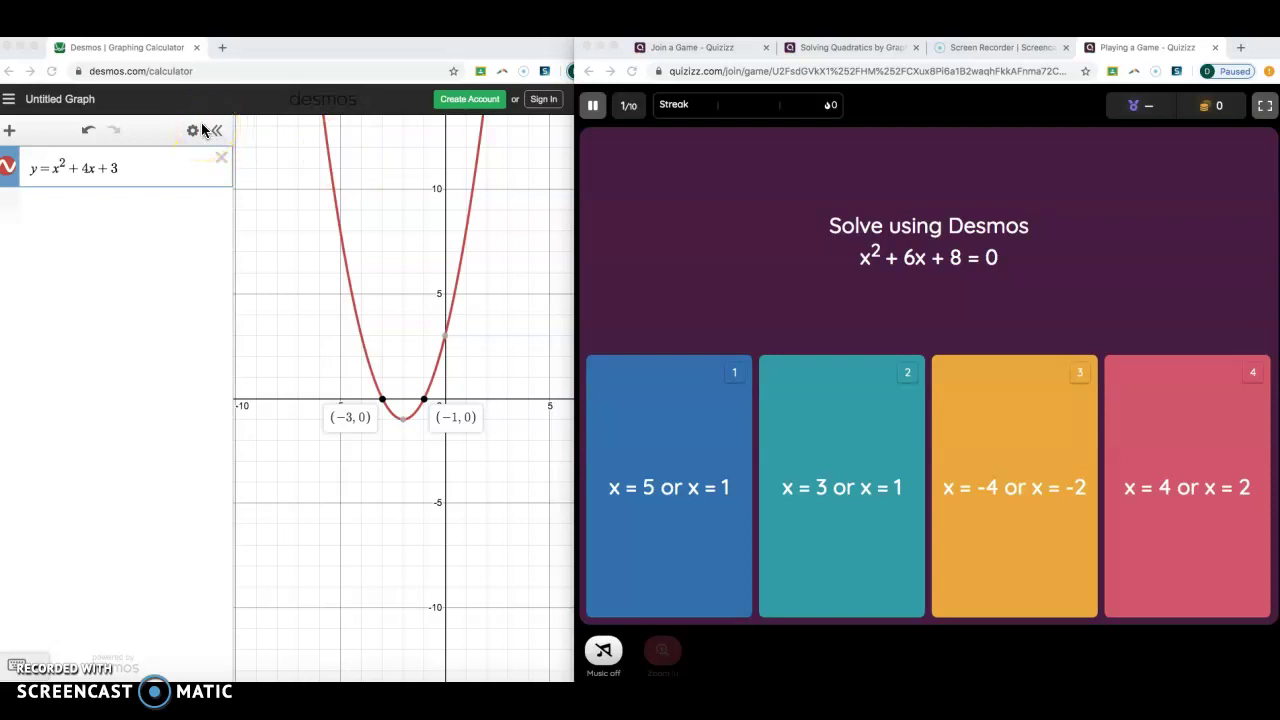
{"action": "left_click", "coordinate": [124, 170]}
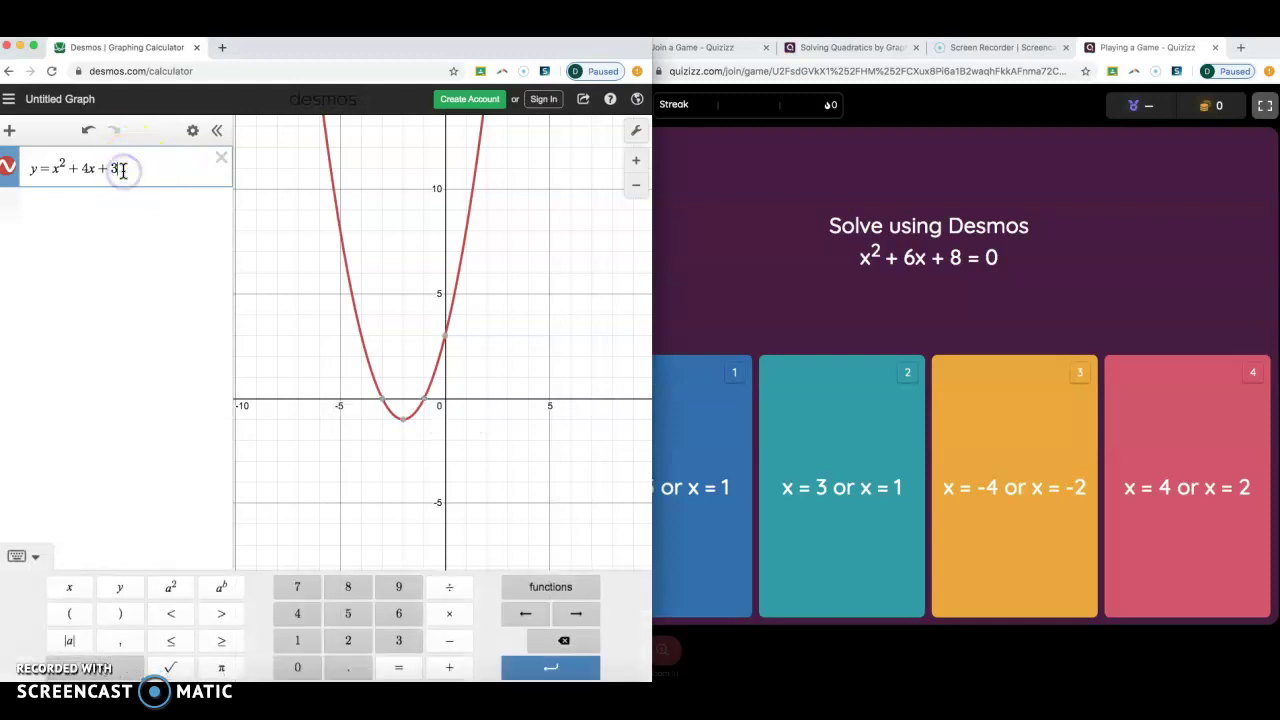
- Rewrite the expression as y = x² + 6x + 8, using the keypad's squared key
{"action": "key", "text": "BackSpace"}
{"action": "key", "text": "BackSpace"}
{"action": "key", "text": "BackSpace"}
{"action": "key", "text": "BackSpace"}
{"action": "key", "text": "BackSpace"}
{"action": "key", "text": "BackSpace"}
{"action": "key", "text": "BackSpace"}
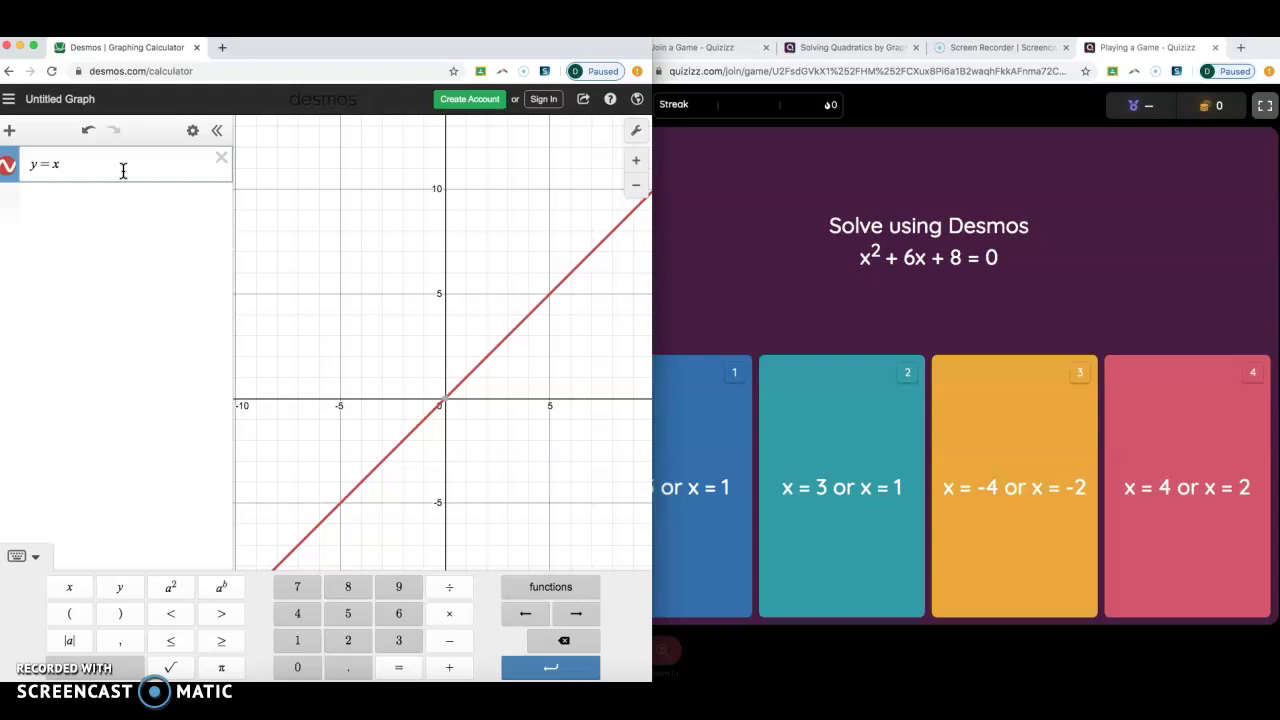
{"action": "key", "text": "BackSpace"}
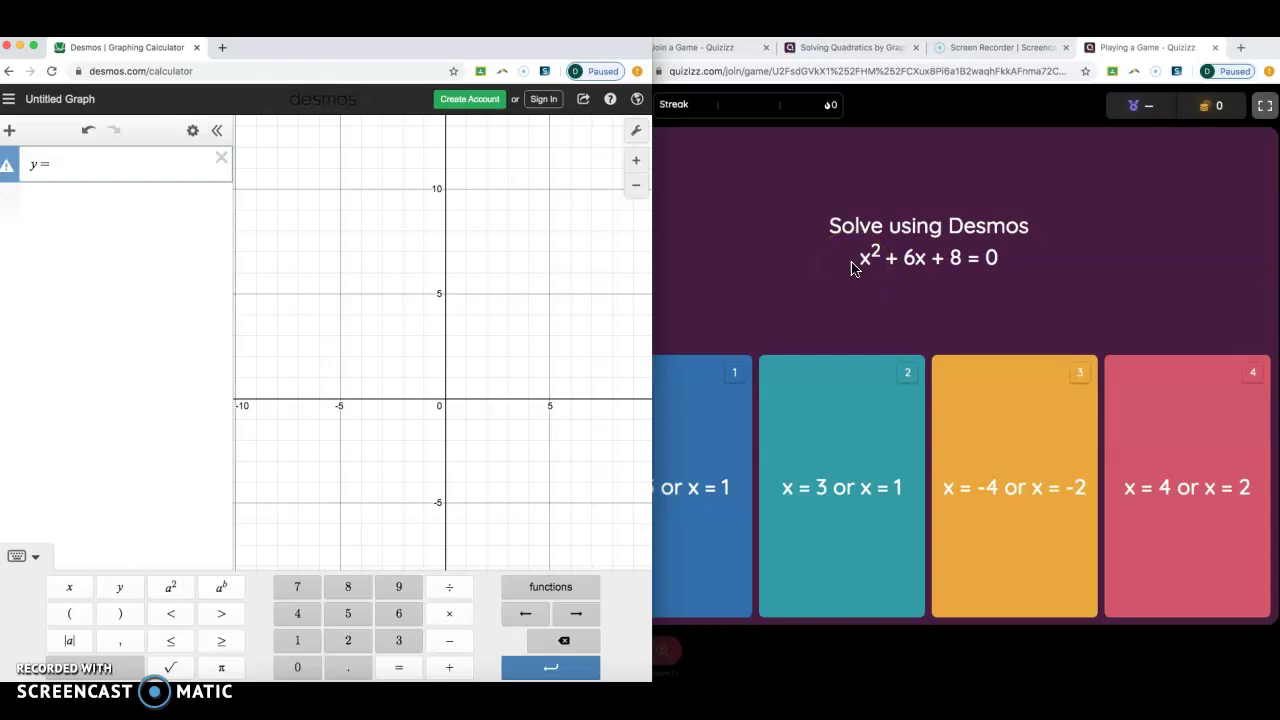
{"action": "type", "text": "x"}
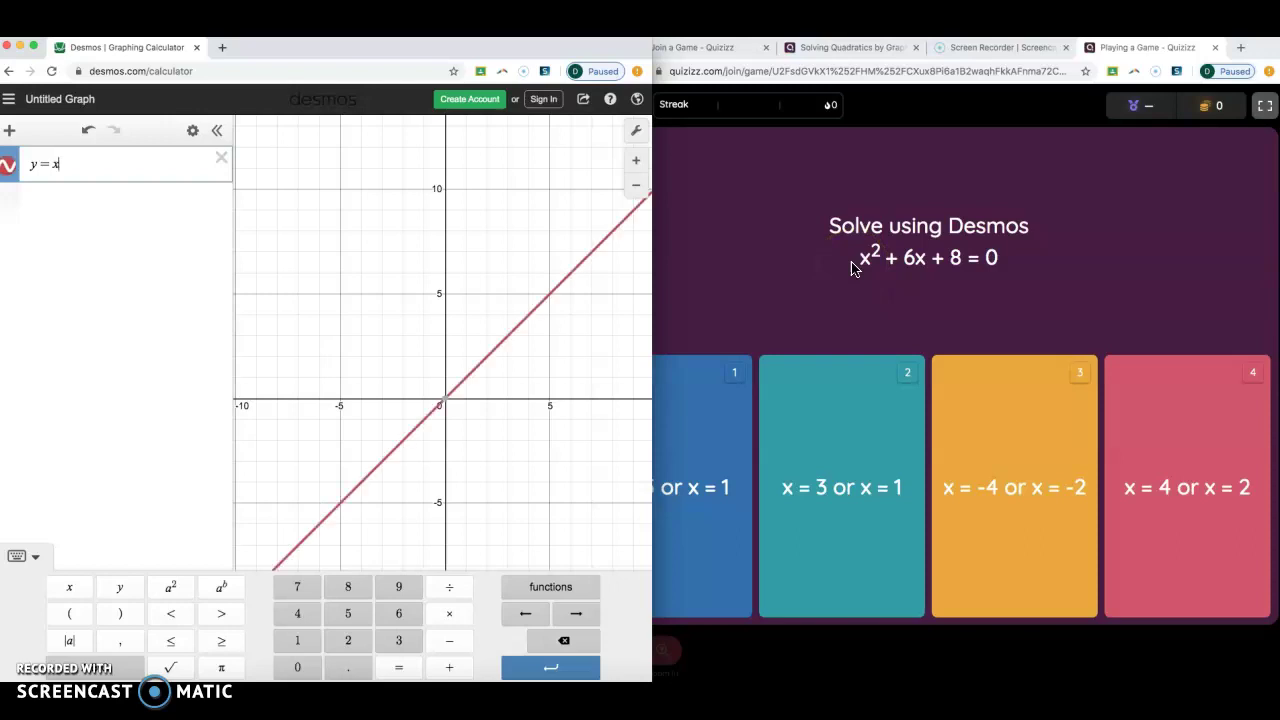
{"action": "left_click", "coordinate": [176, 593]}
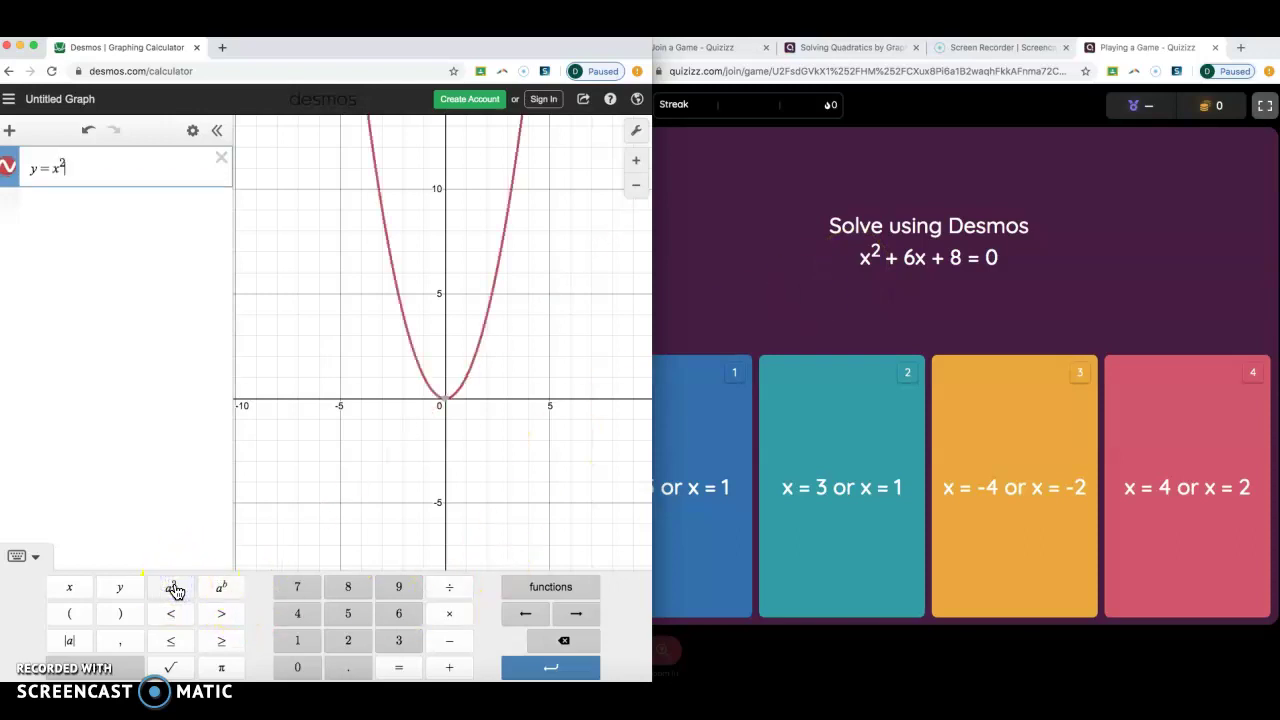
{"action": "type", "text": "+ 6x + 8"}
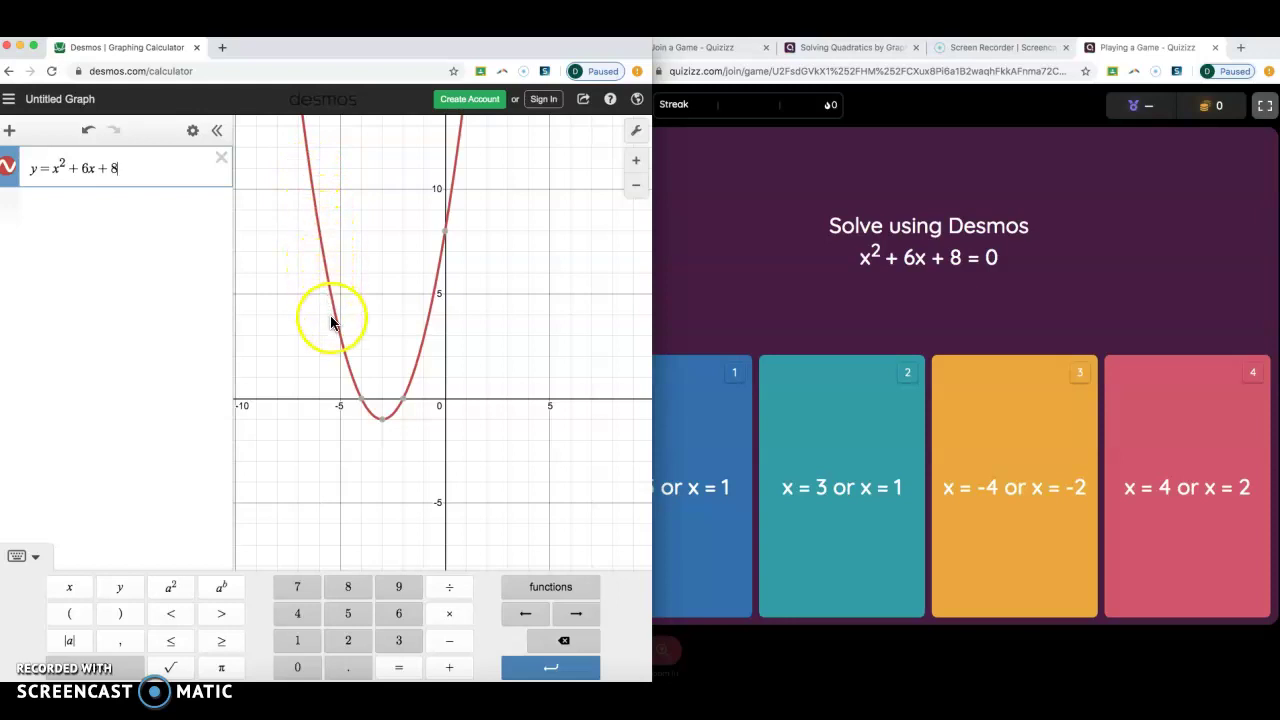
- Label the (-4, 0) intercept and answer the quiz with 'x = -4 or x = -2'
{"action": "left_click", "coordinate": [363, 400]}
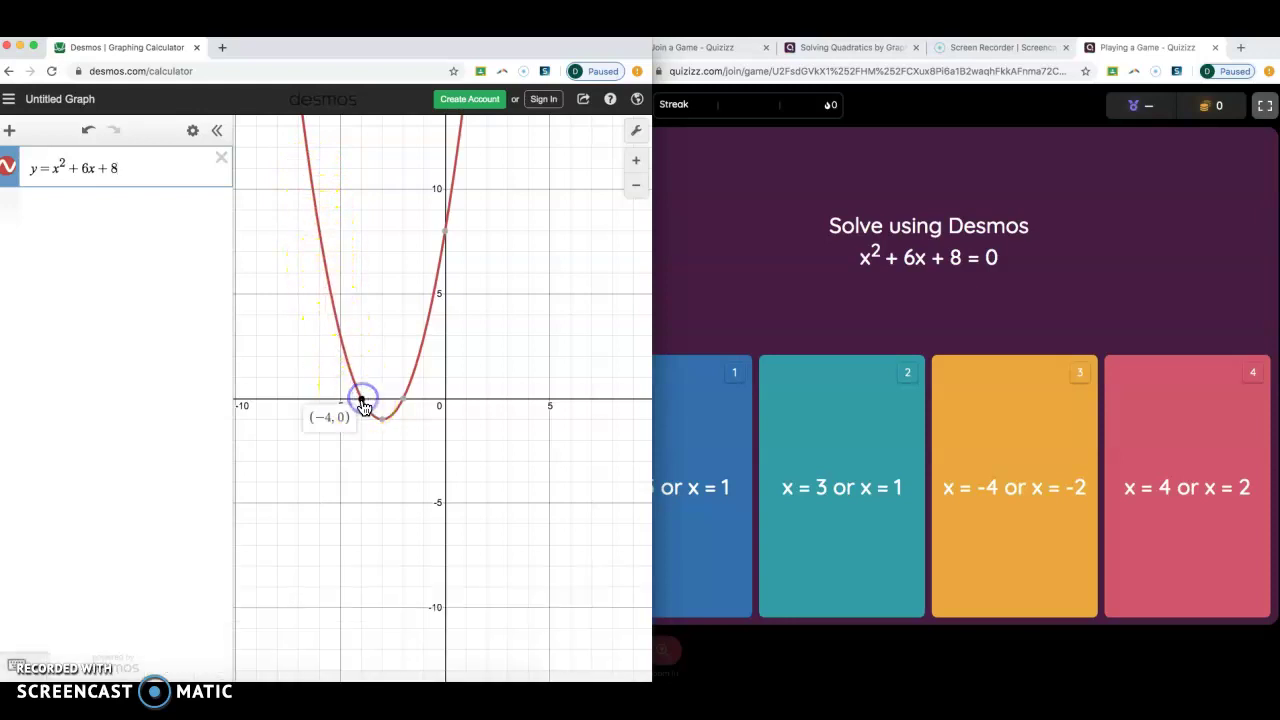
{"action": "mouse_move", "coordinate": [405, 408]}
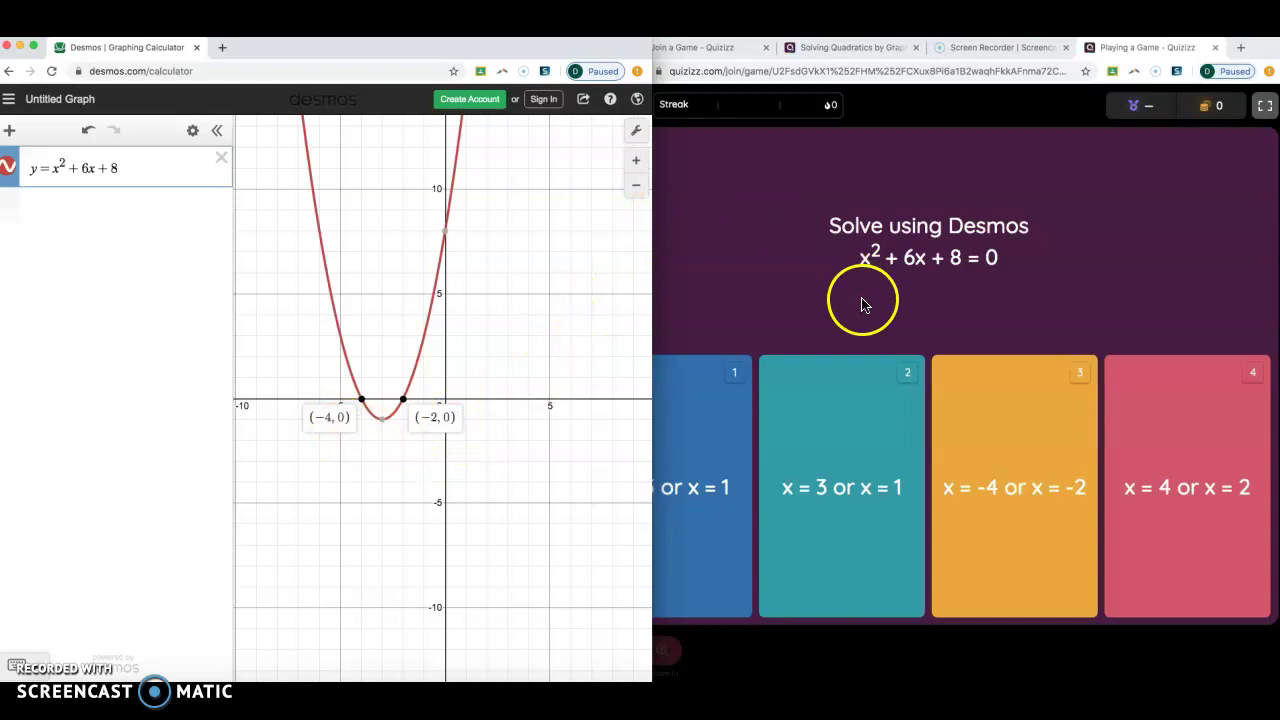
{"action": "left_click", "coordinate": [1015, 480]}
{"action": "left_click", "coordinate": [1017, 429]}
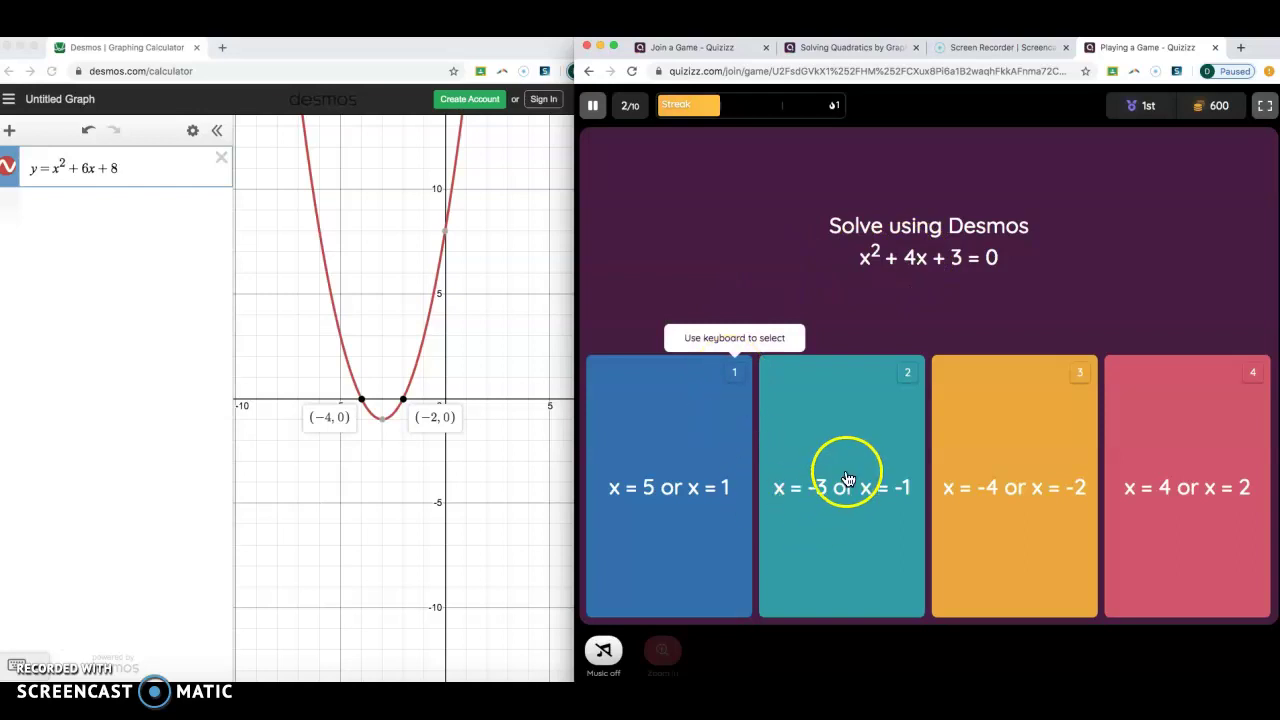
- Answer 'x = -3 or x = -1', then 'x = -4 or x = -2' on the next question
{"action": "left_click", "coordinate": [835, 445]}
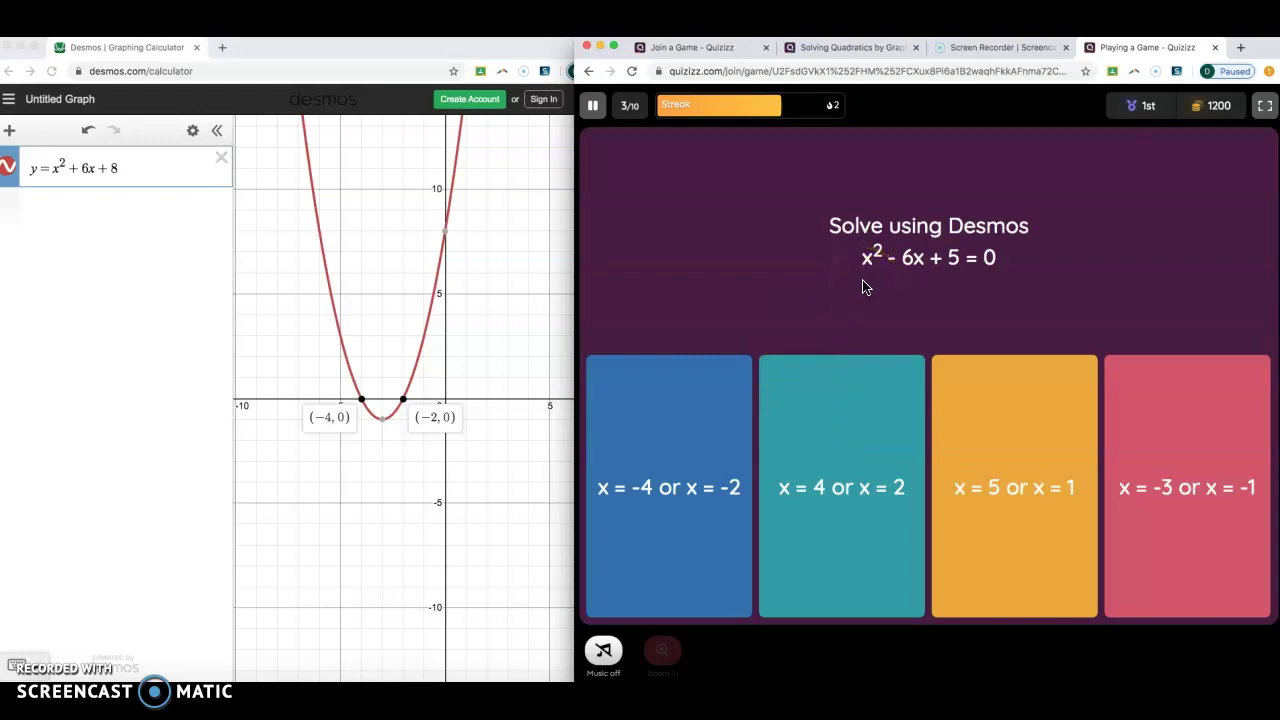
{"action": "left_click", "coordinate": [683, 457]}
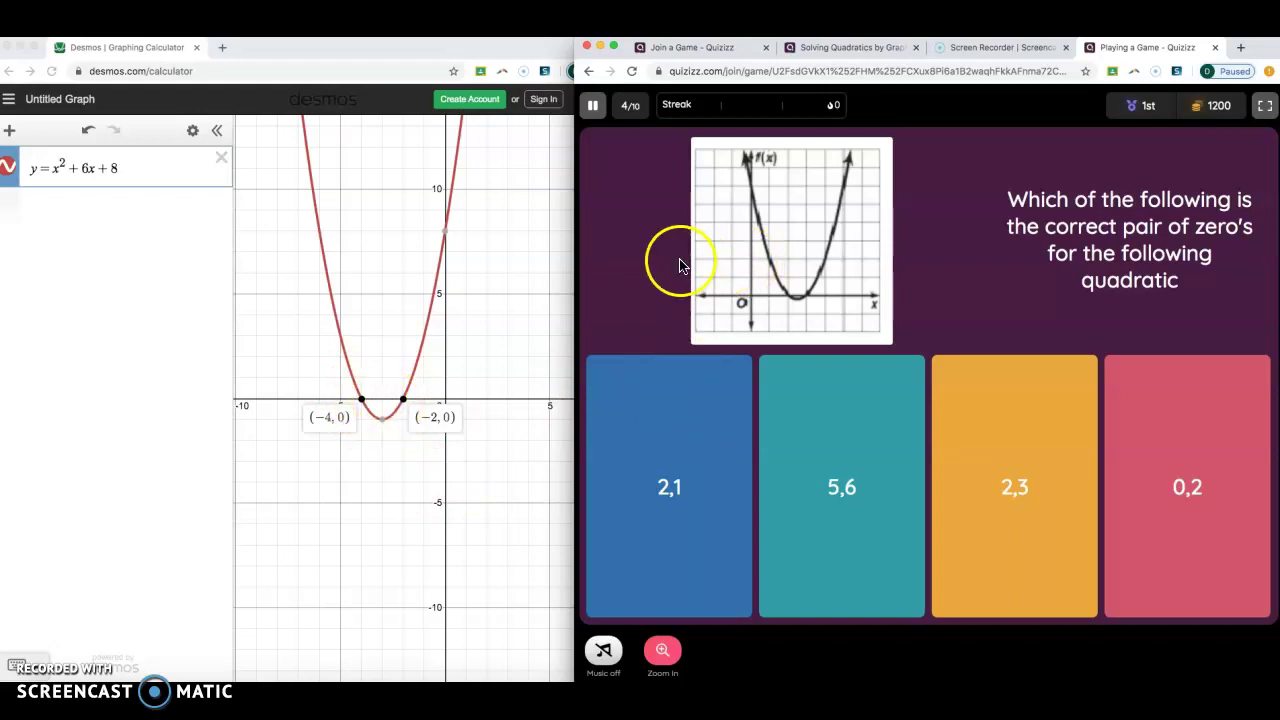
- View the enlarged graph and answer the pair-of-zeros question with 2,3
{"action": "left_click", "coordinate": [884, 258]}
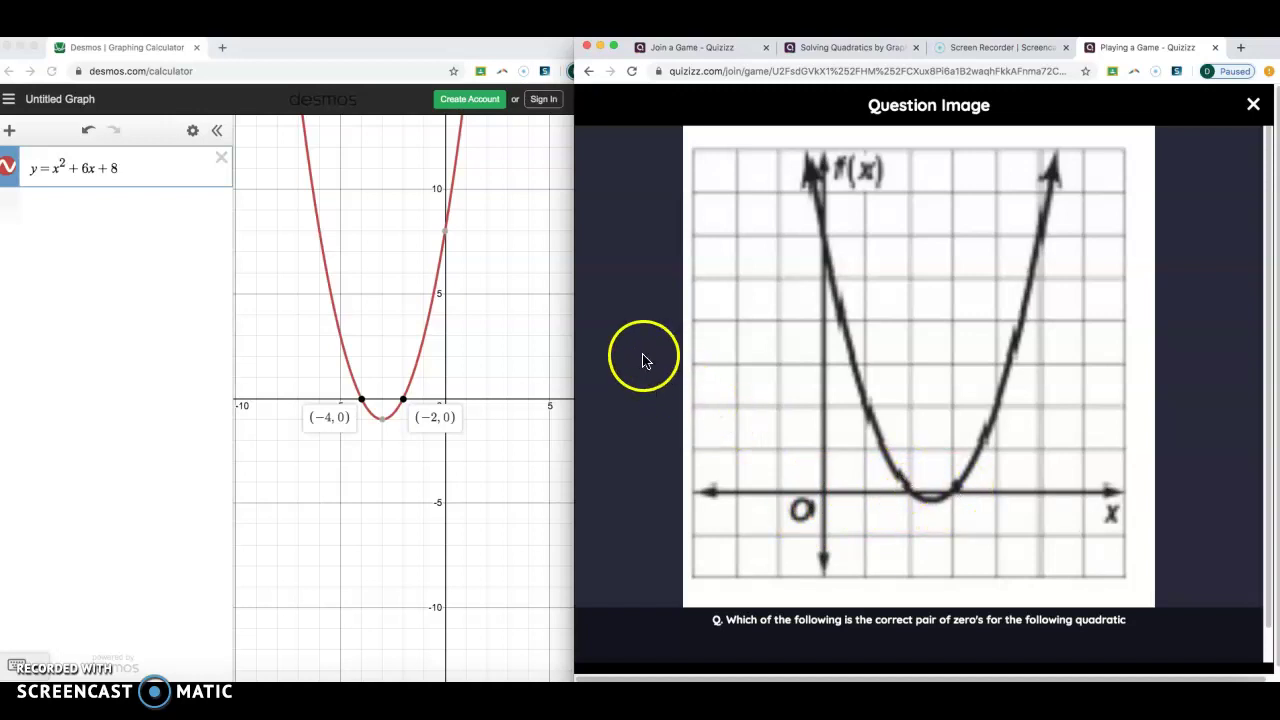
{"action": "left_click", "coordinate": [1253, 104]}
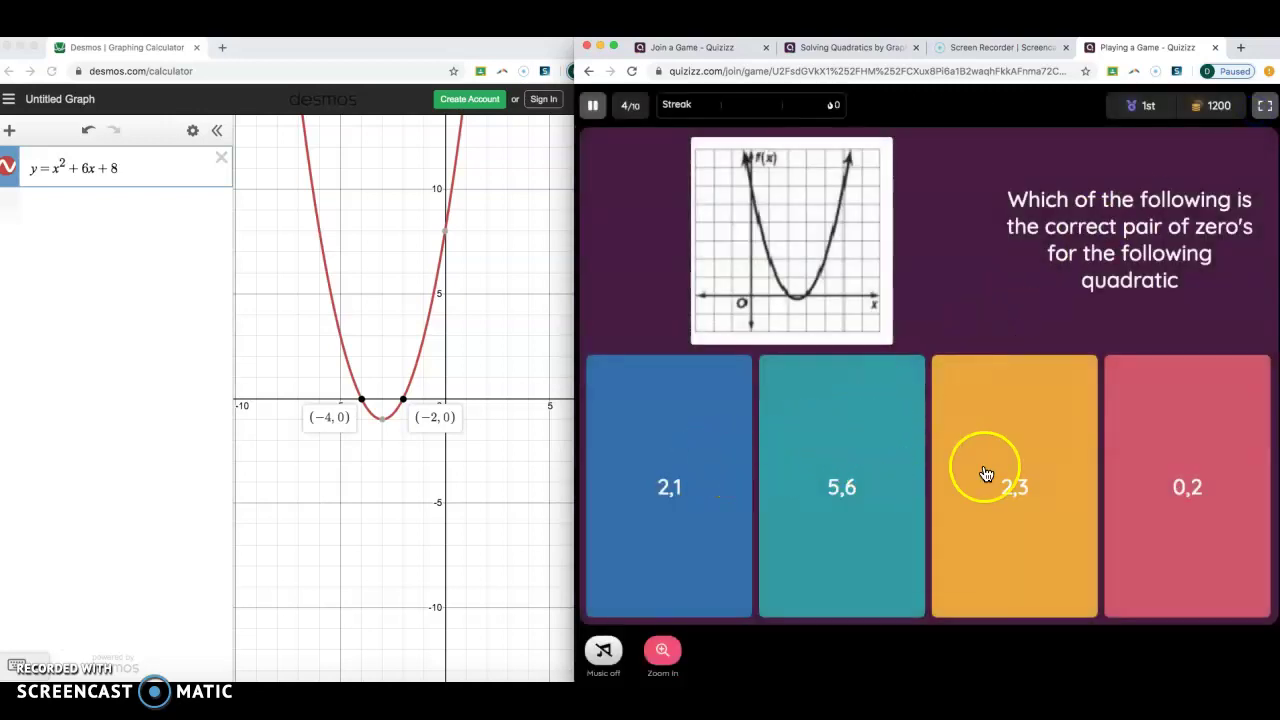
{"action": "left_click", "coordinate": [1031, 474]}
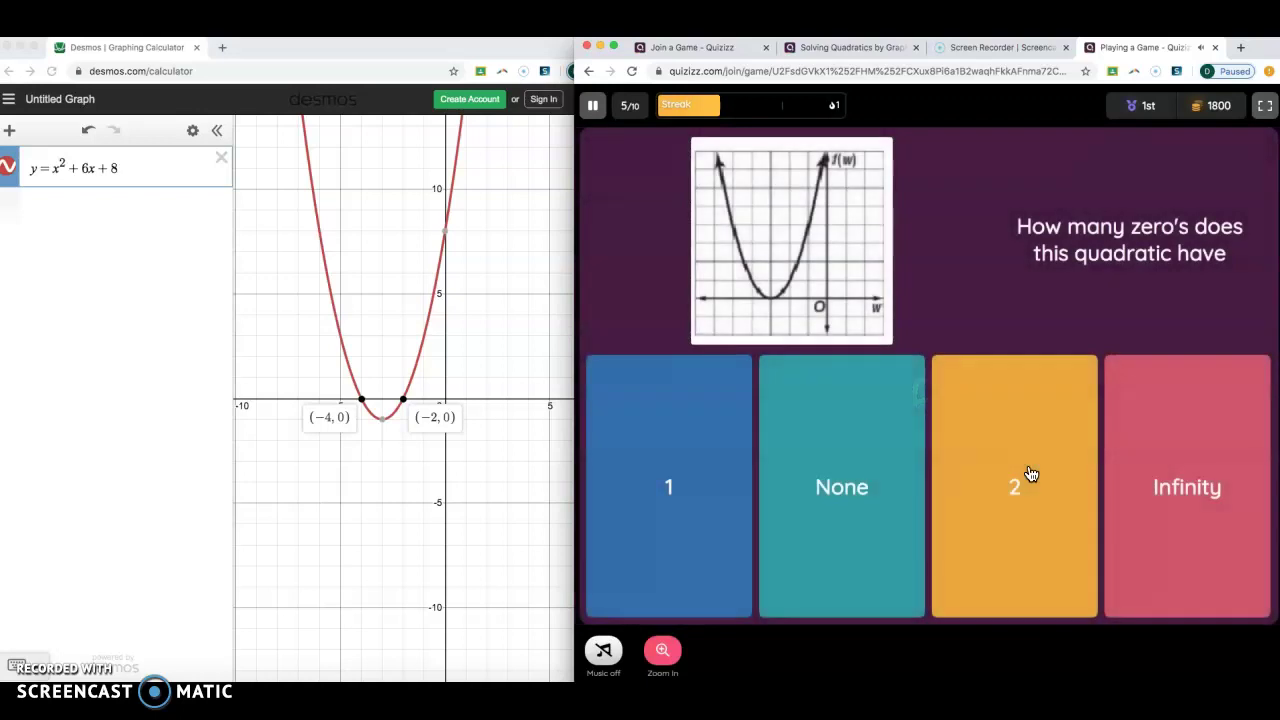
- View the next enlarged graph and answer that the quadratic has 1 zero
{"action": "left_click", "coordinate": [824, 290]}
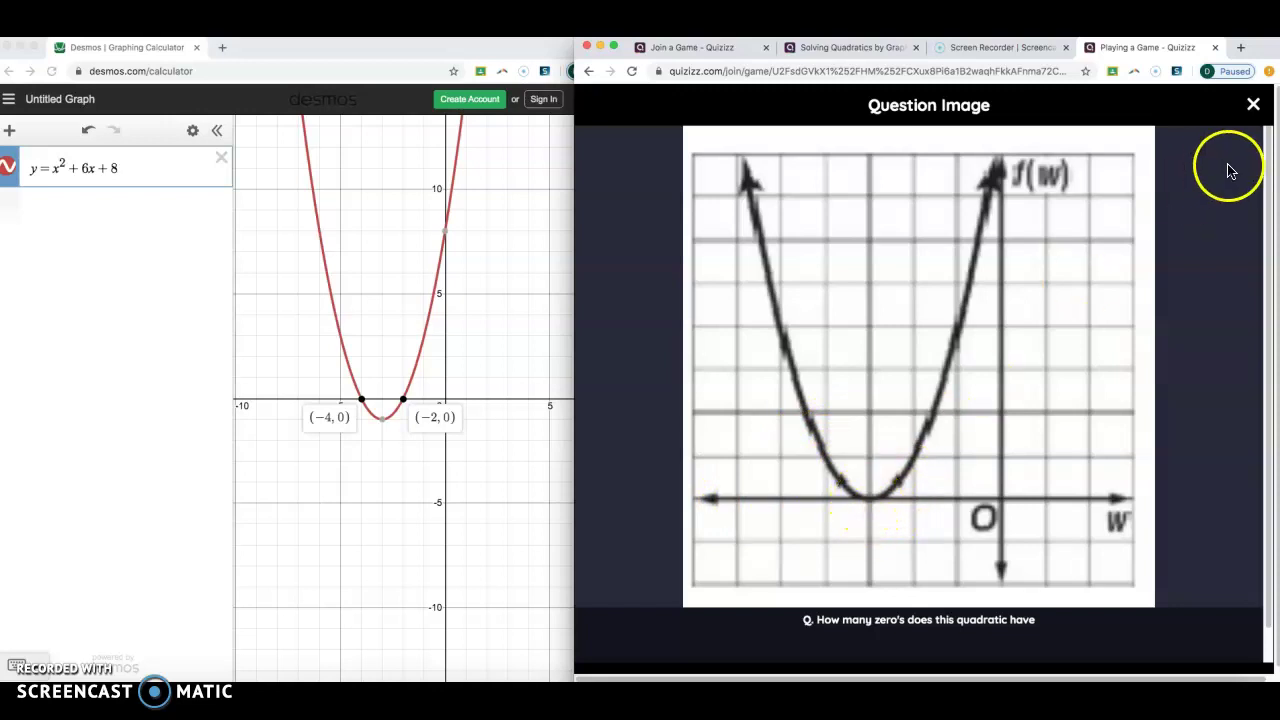
{"action": "left_click", "coordinate": [1253, 104]}
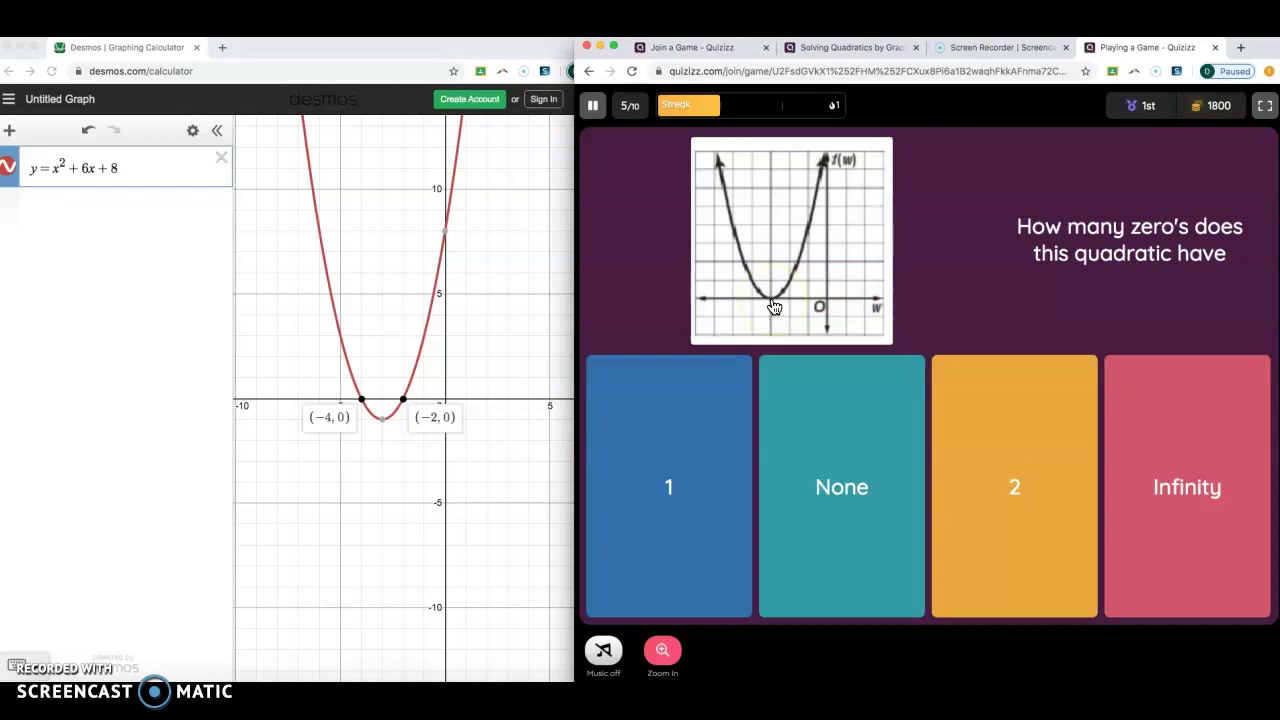
{"action": "left_click", "coordinate": [703, 405]}
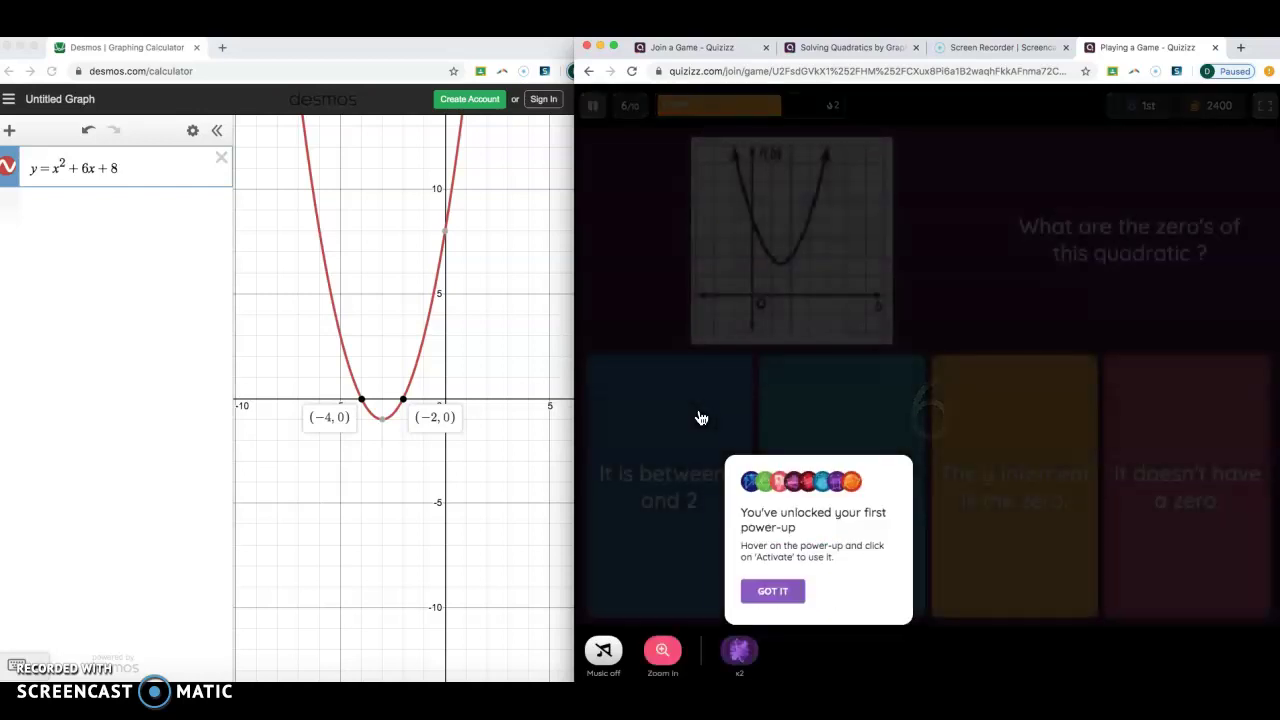
- Dismiss the power-up notice, view the graph, and answer 'It doesn't have a zero.'
{"action": "left_click", "coordinate": [770, 592]}
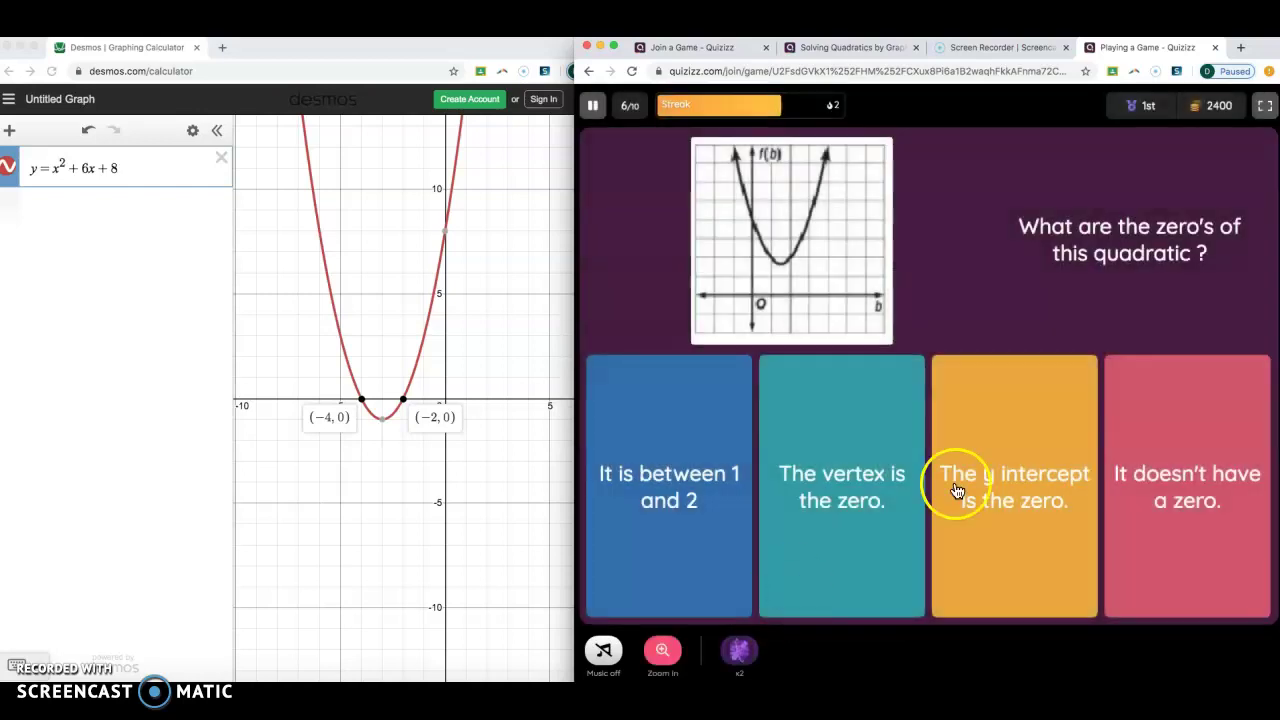
{"action": "left_click", "coordinate": [837, 244]}
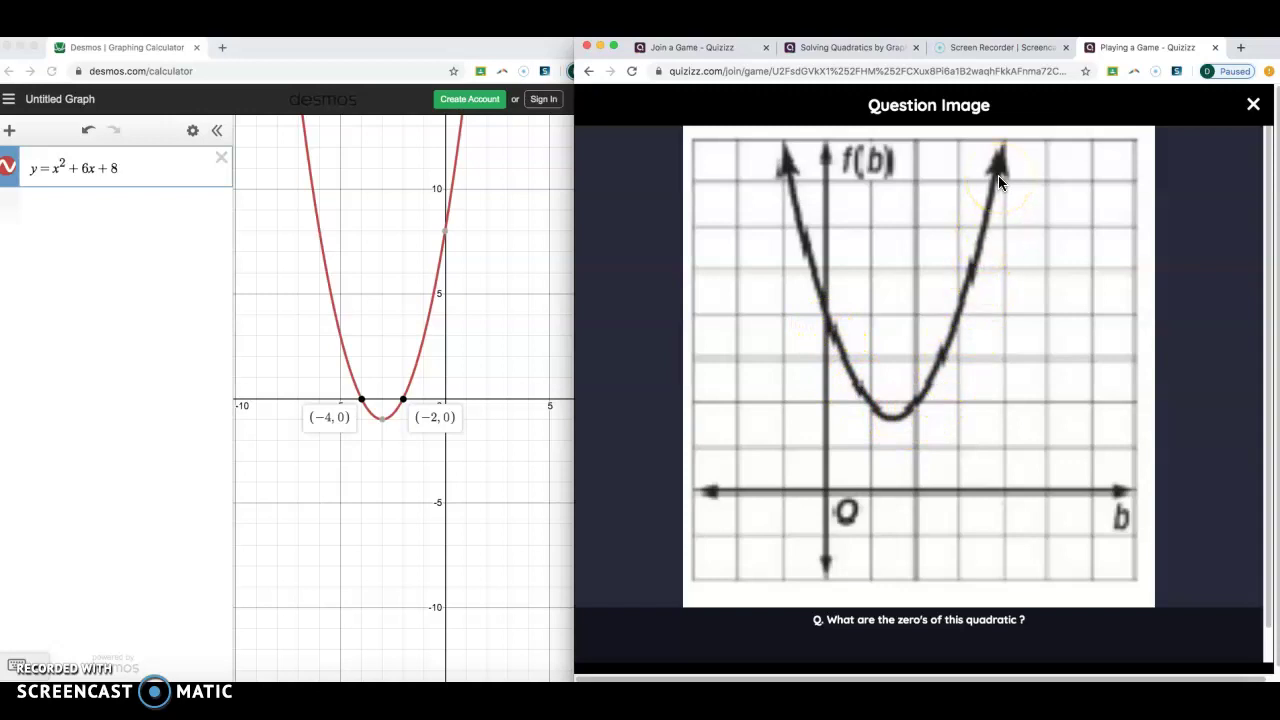
{"action": "left_click", "coordinate": [1252, 107]}
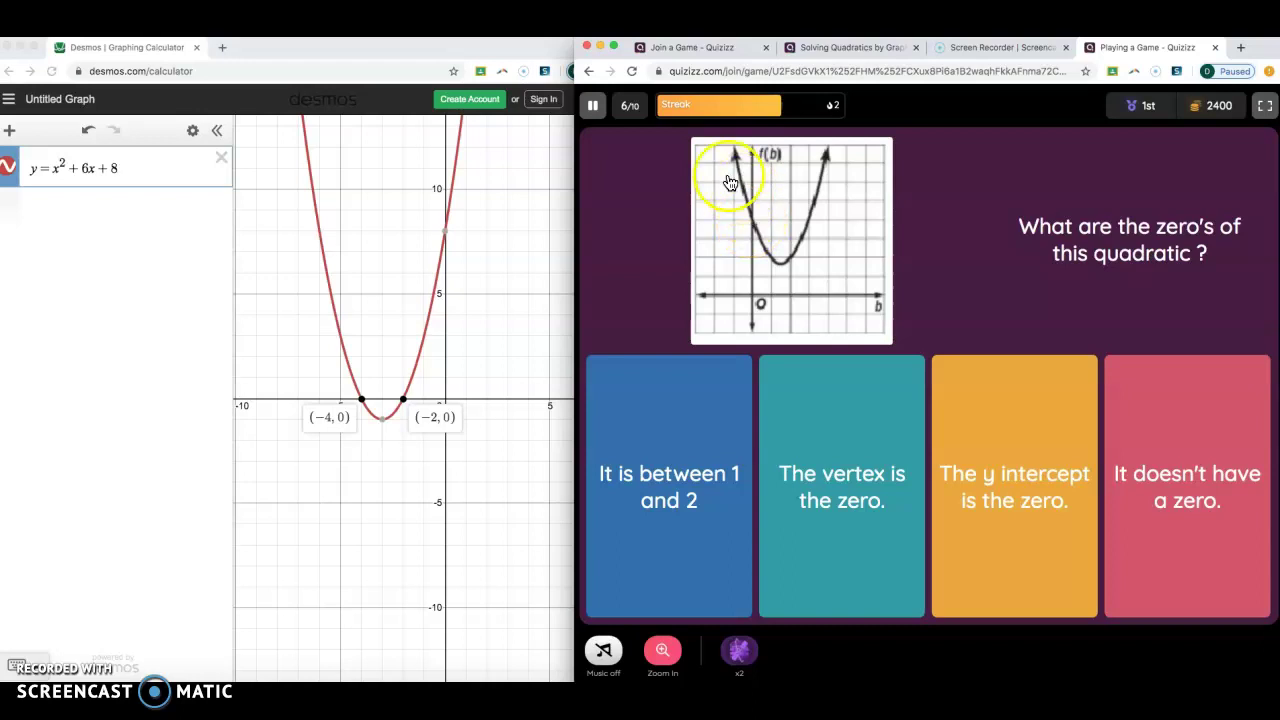
{"action": "left_click", "coordinate": [1172, 431]}
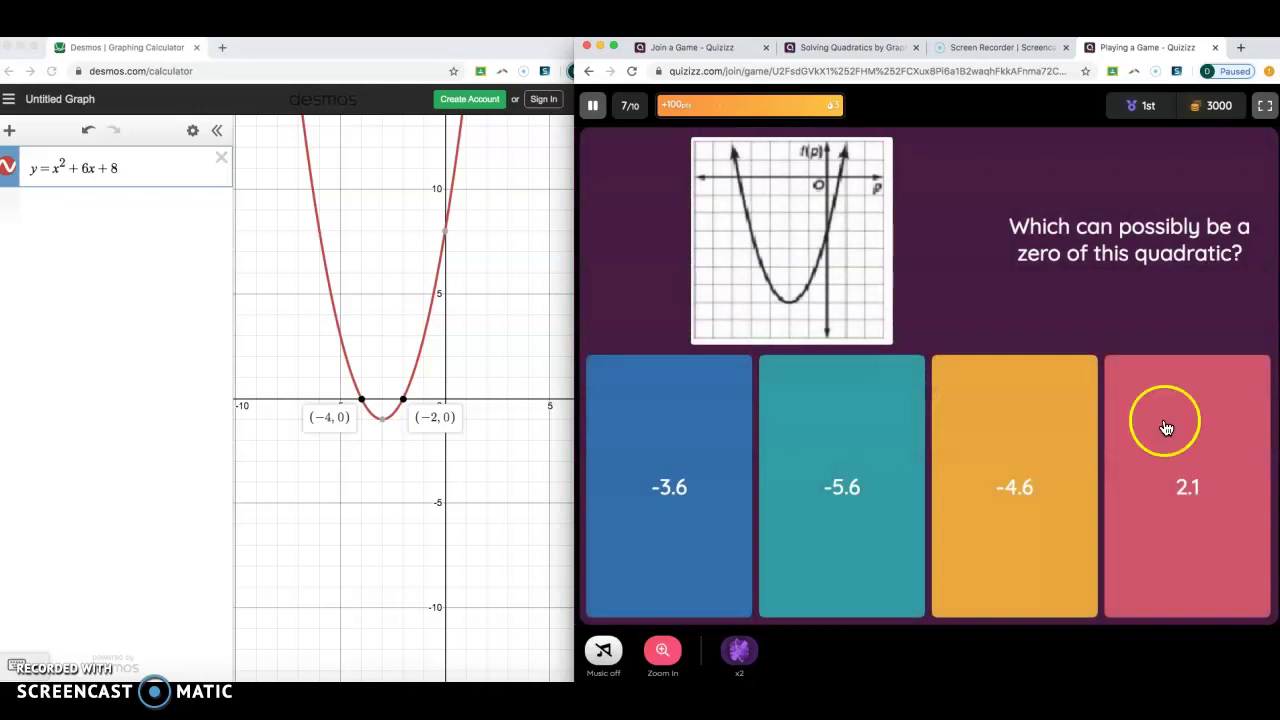
{"action": "left_click", "coordinate": [761, 211]}
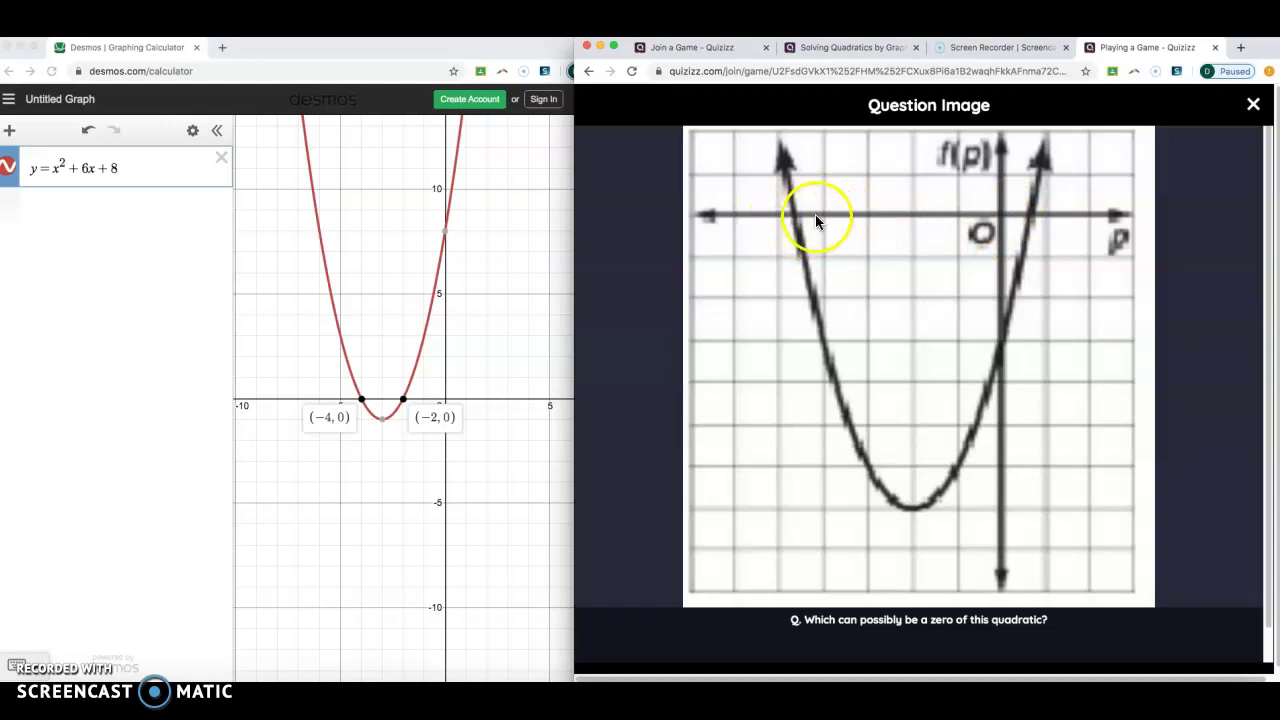
{"action": "left_click", "coordinate": [1252, 103]}
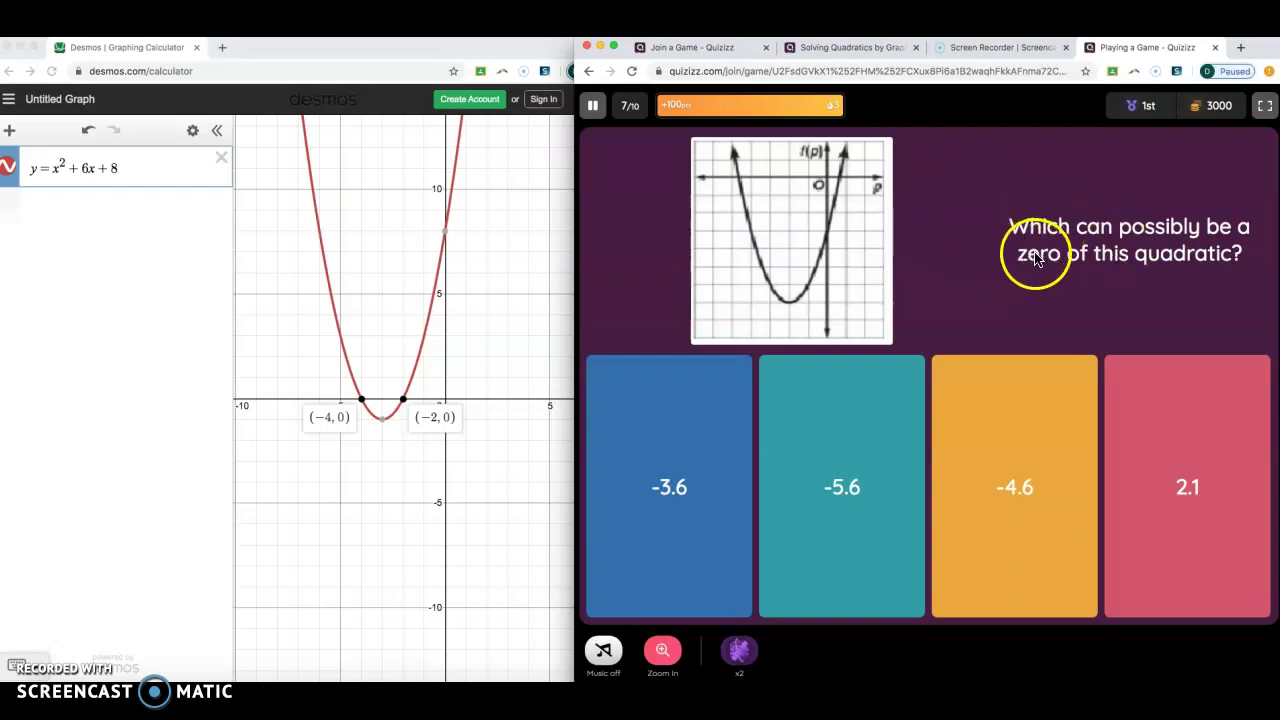
- Back in Desmos, pin the (-4, 0) and (-2, 0) intercept labels on y = x² + 6x + 8
{"action": "left_click", "coordinate": [391, 240]}
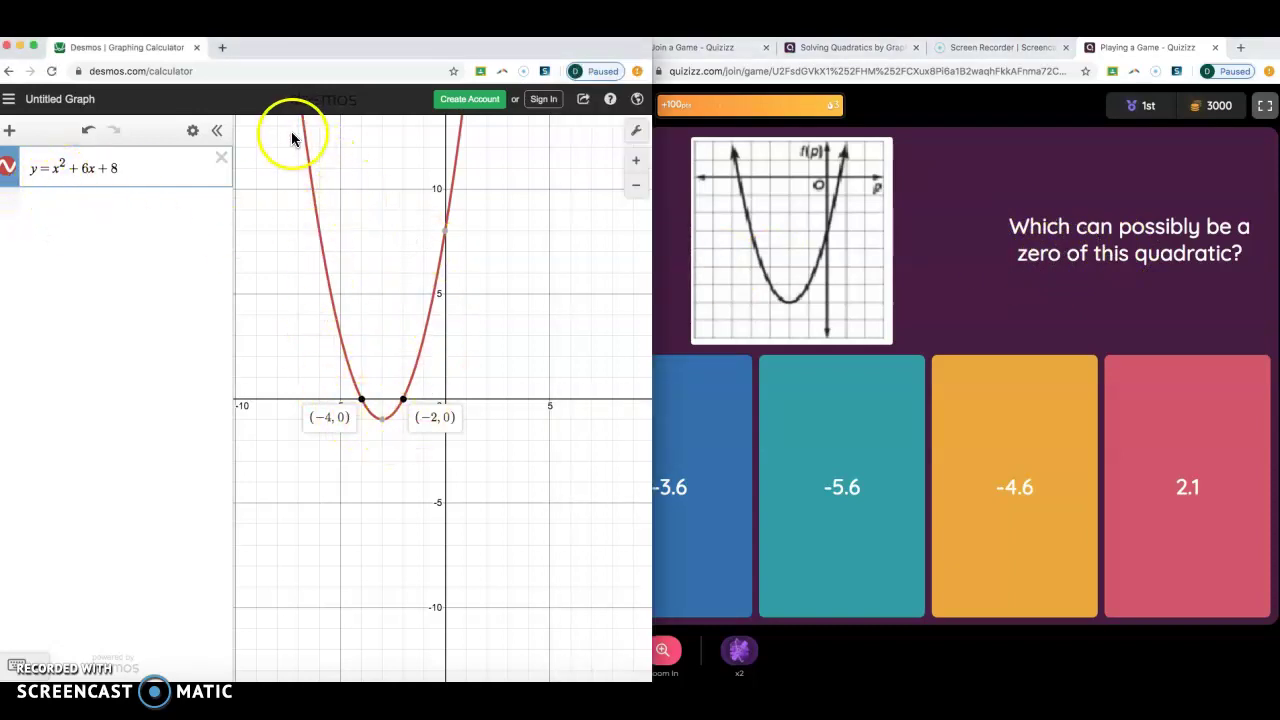
{"action": "left_click", "coordinate": [117, 169]}
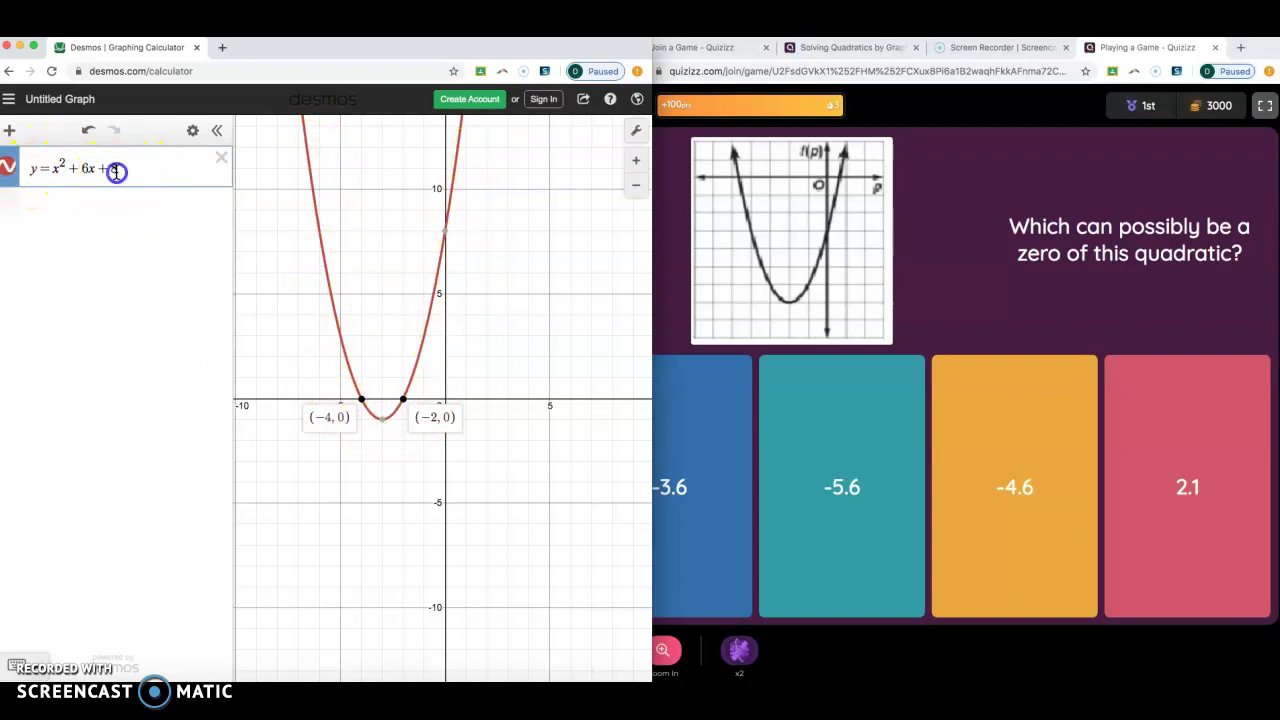
{"action": "left_click", "coordinate": [60, 165]}
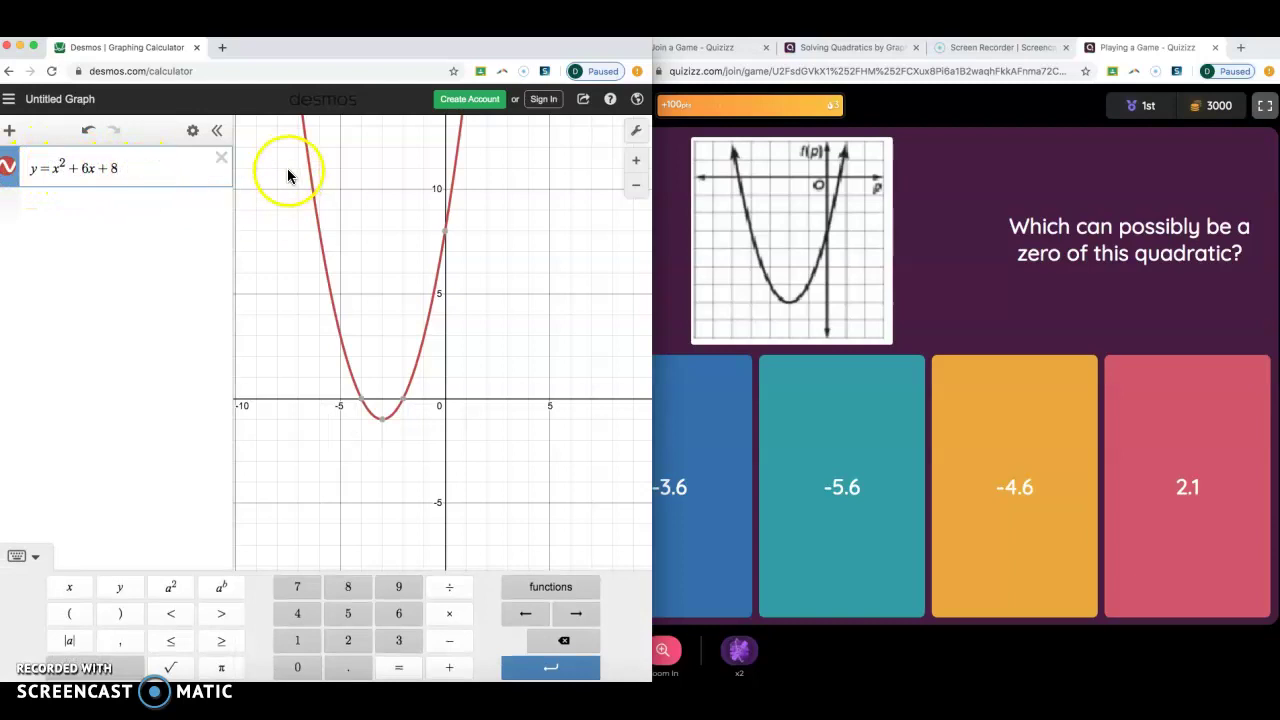
{"action": "mouse_move", "coordinate": [362, 403]}
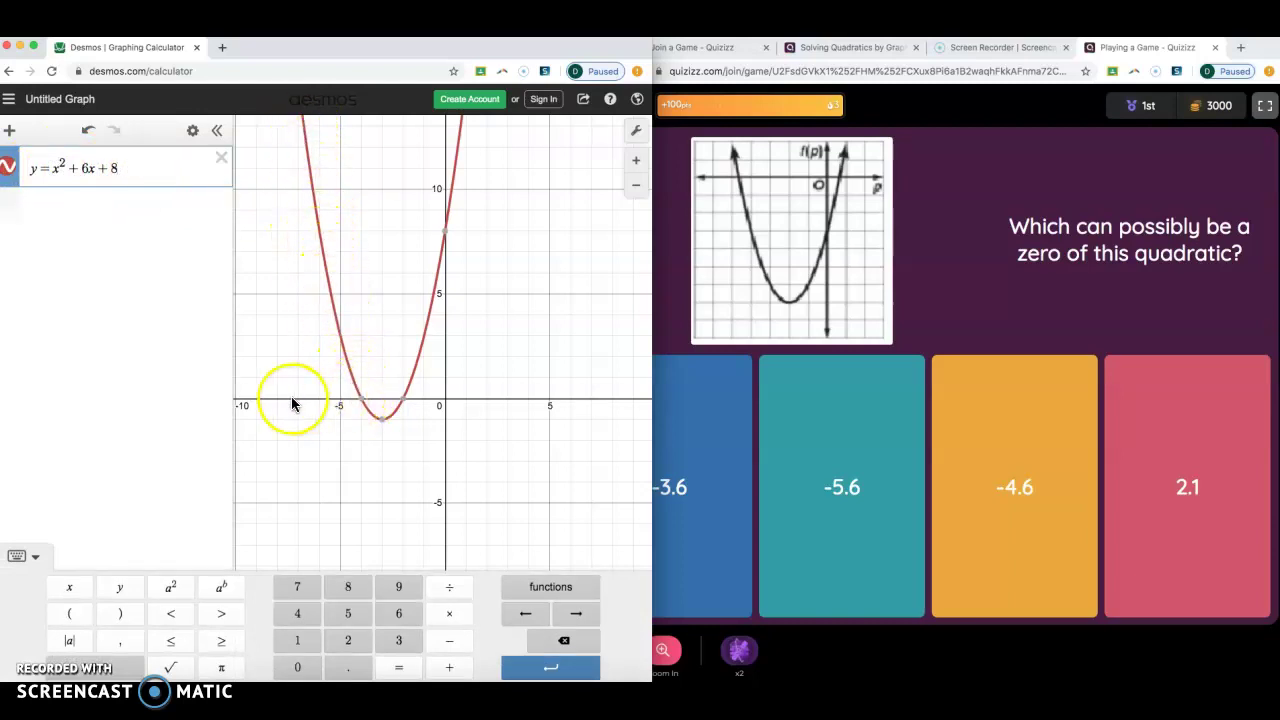
{"action": "left_click", "coordinate": [362, 401]}
{"action": "left_click", "coordinate": [403, 400]}
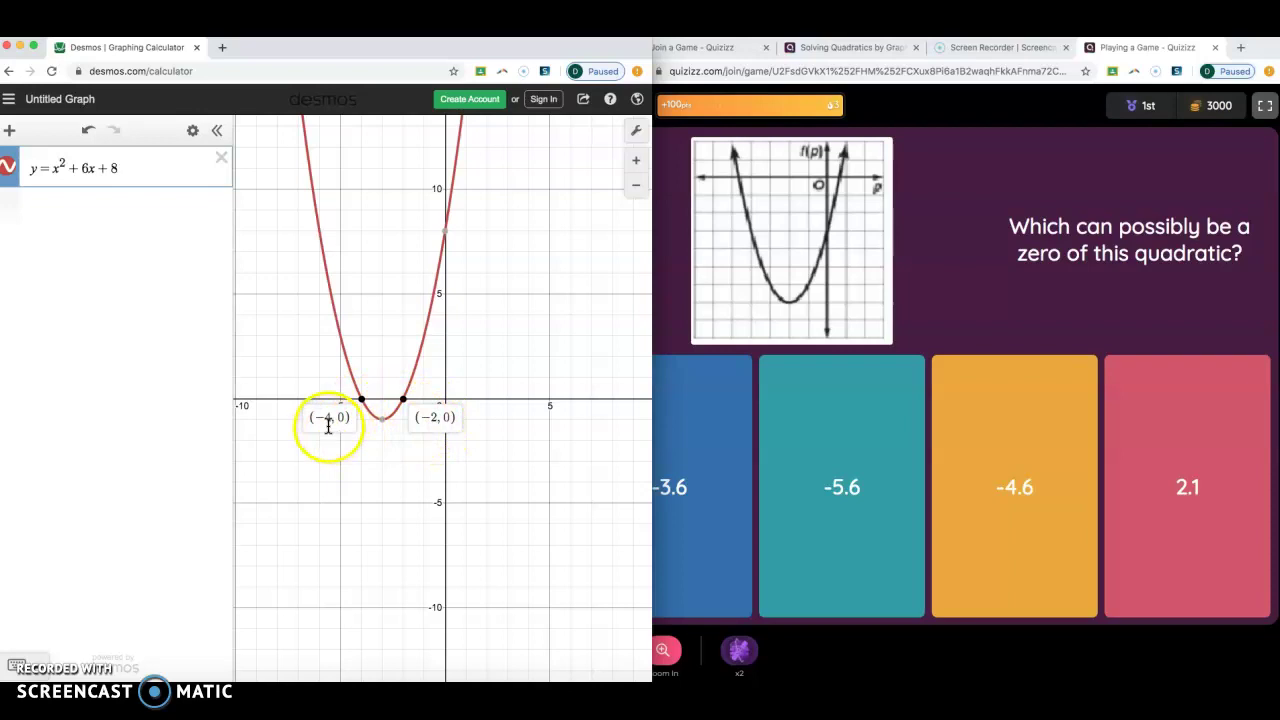
{"action": "left_click", "coordinate": [130, 171]}
- Rewrite the equation as y = (x − 3)² and check its vertex at (3, 0)
{"action": "key", "text": "BackSpace"}
{"action": "key", "text": "BackSpace"}
{"action": "key", "text": "BackSpace"}
{"action": "key", "text": "BackSpace"}
{"action": "key", "text": "BackSpace"}
{"action": "key", "text": "BackSpace"}
{"action": "key", "text": "BackSpace"}
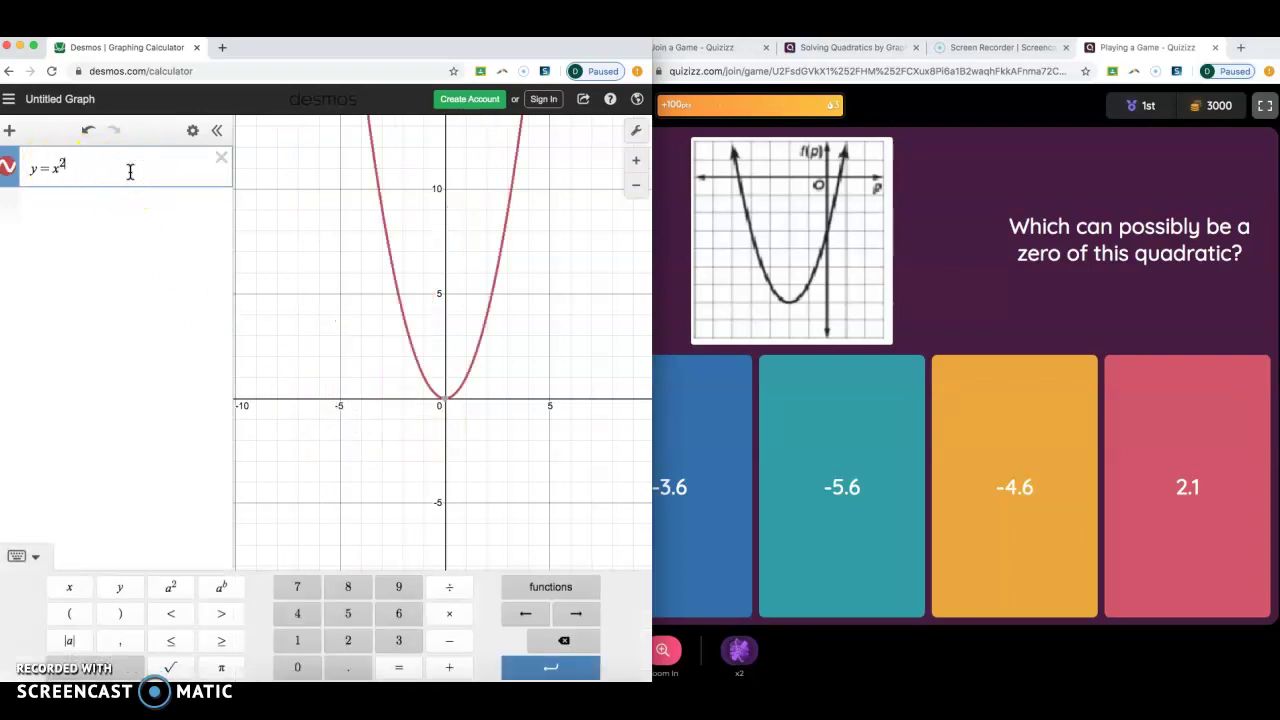
{"action": "key", "text": "BackSpace"}
{"action": "type", "text": "(x-3"}
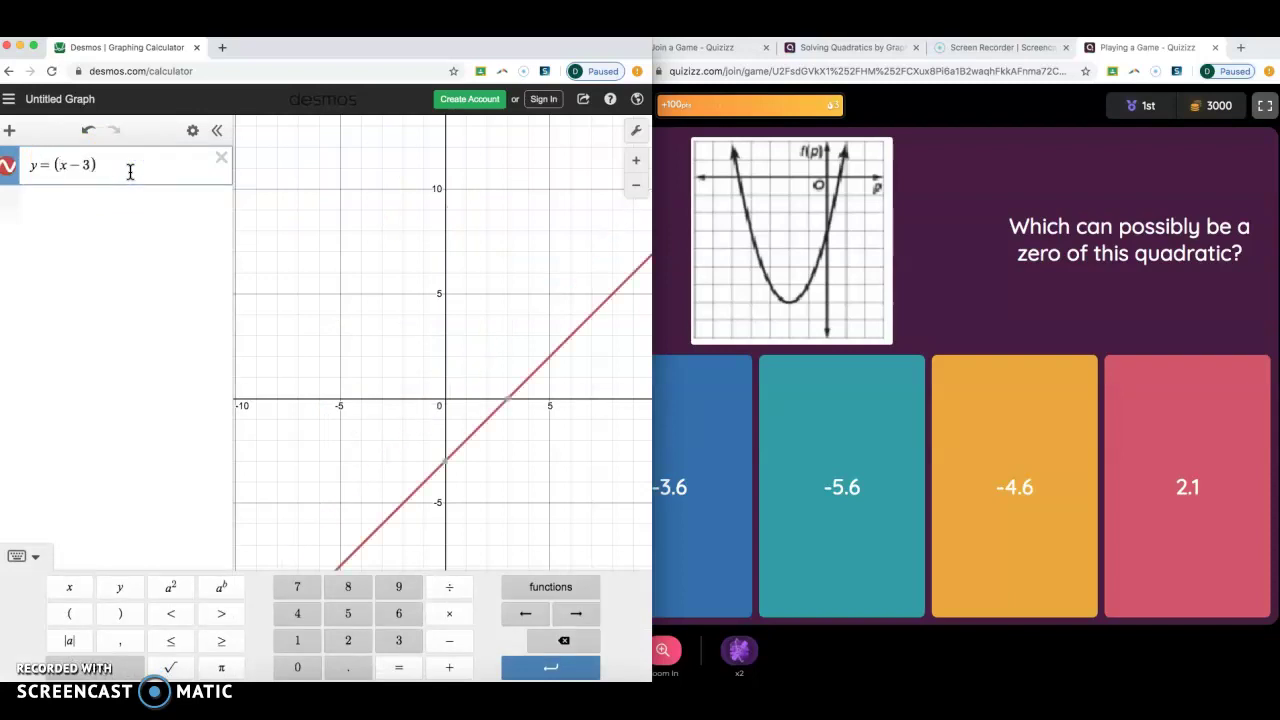
{"action": "left_click", "coordinate": [172, 588]}
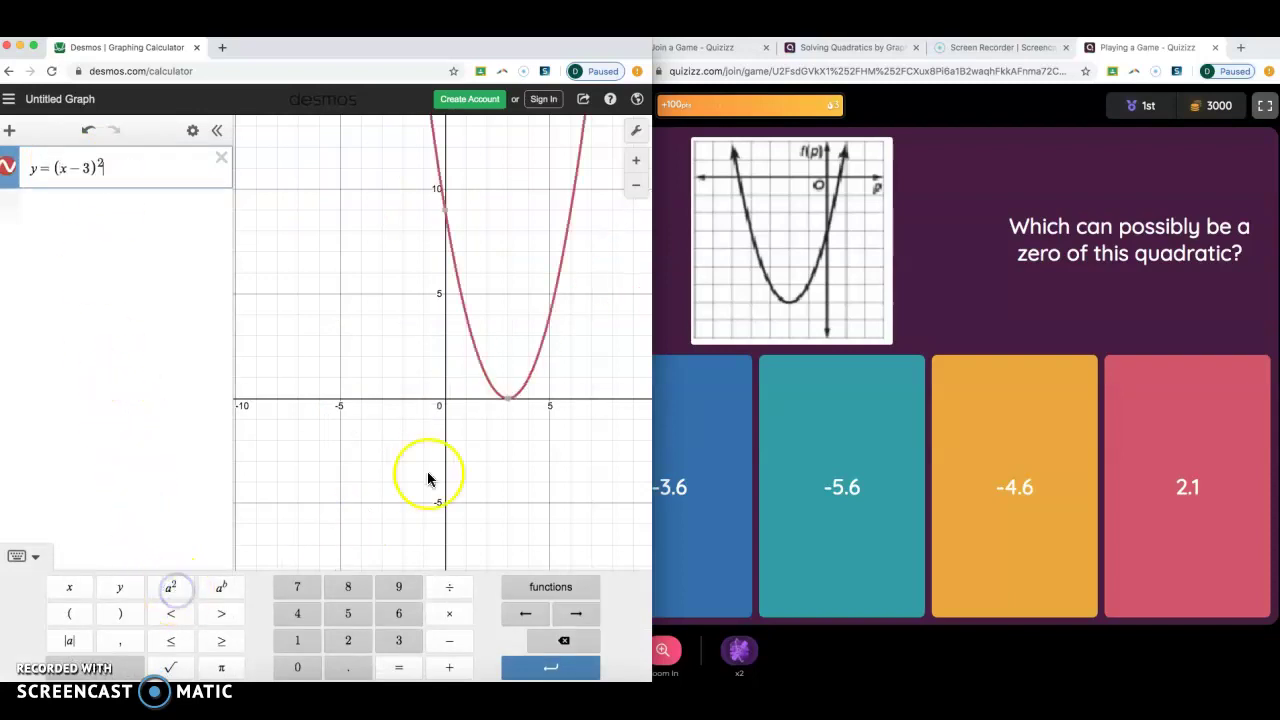
{"action": "left_click", "coordinate": [511, 413]}
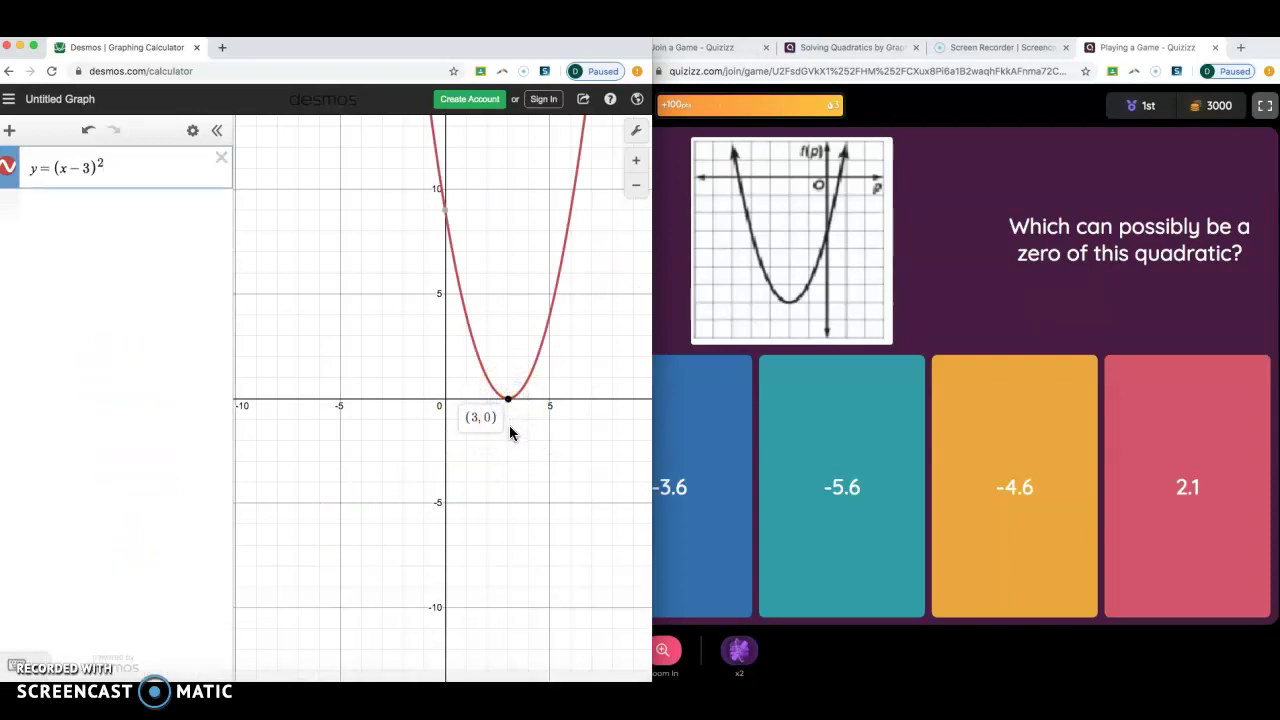
{"action": "left_click", "coordinate": [510, 425]}
- Append +4 to make y = (x − 3)² + 4 and start a new expression row
{"action": "left_click", "coordinate": [129, 171]}
{"action": "type", "text": "+4"}
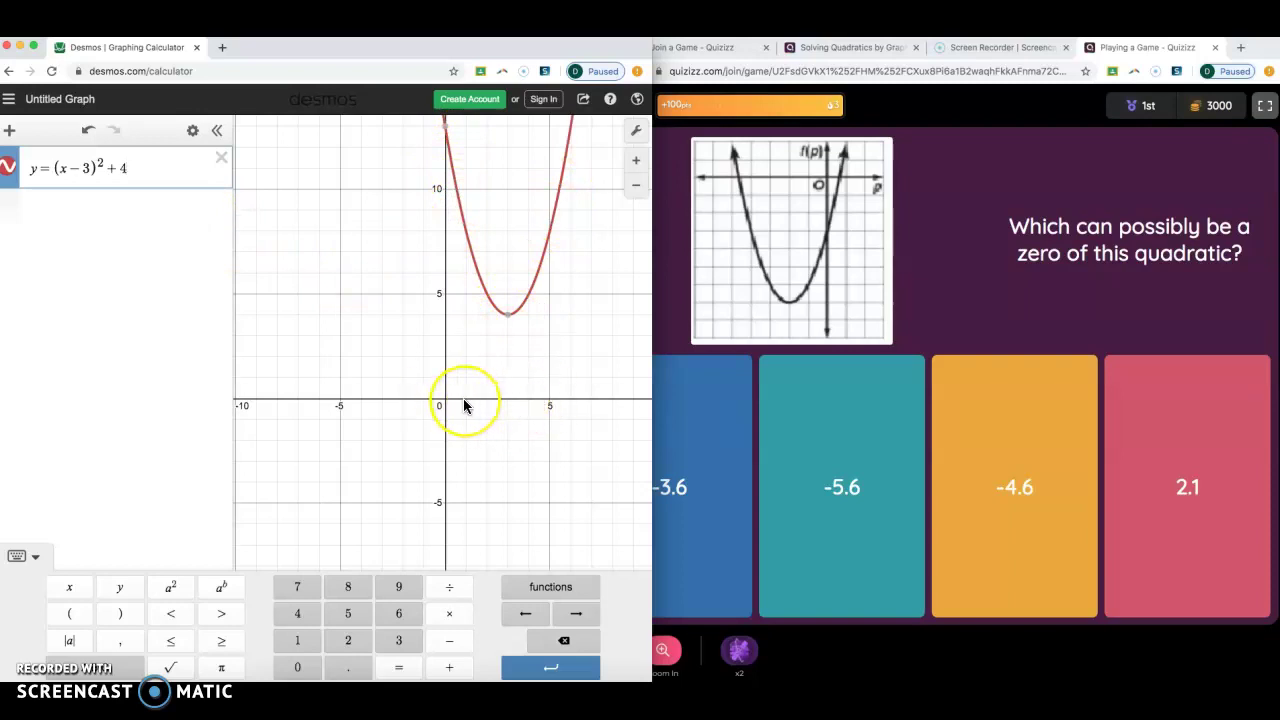
{"action": "left_click", "coordinate": [44, 220]}
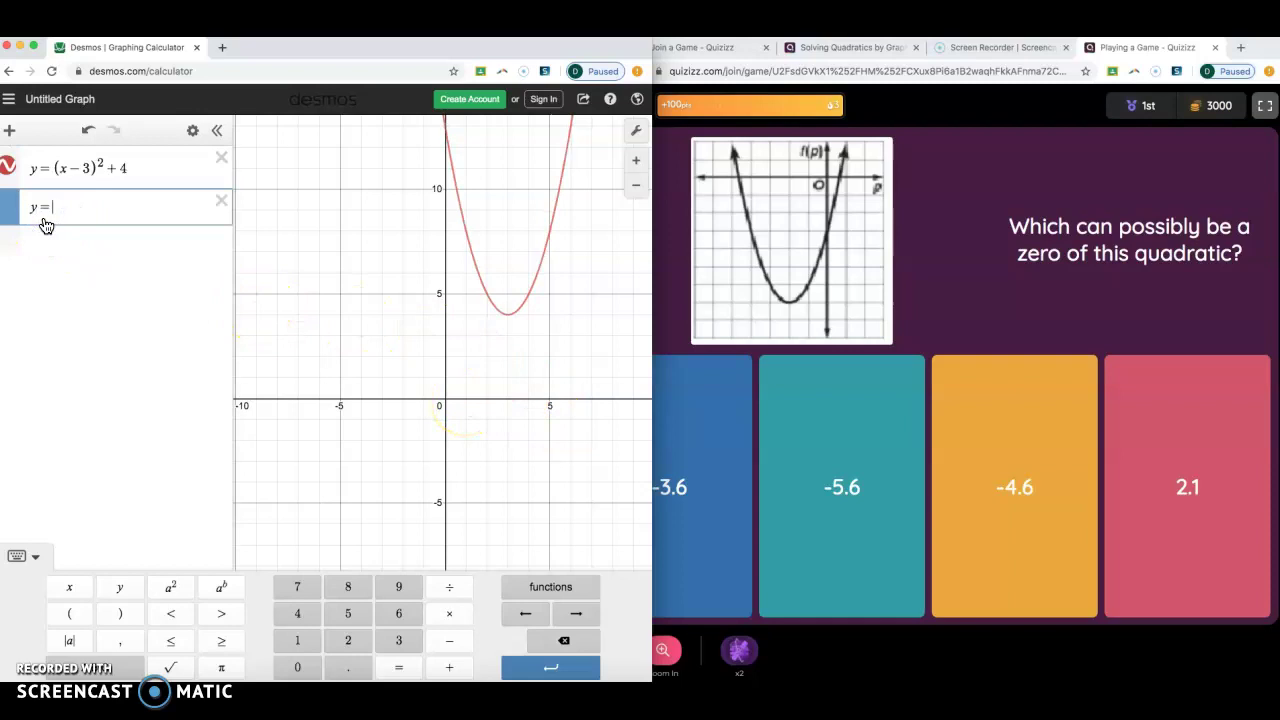
- Graph y = (x − 3)² in row 2 and label its vertex (3, 0)
{"action": "type", "text": "y=(x-"}
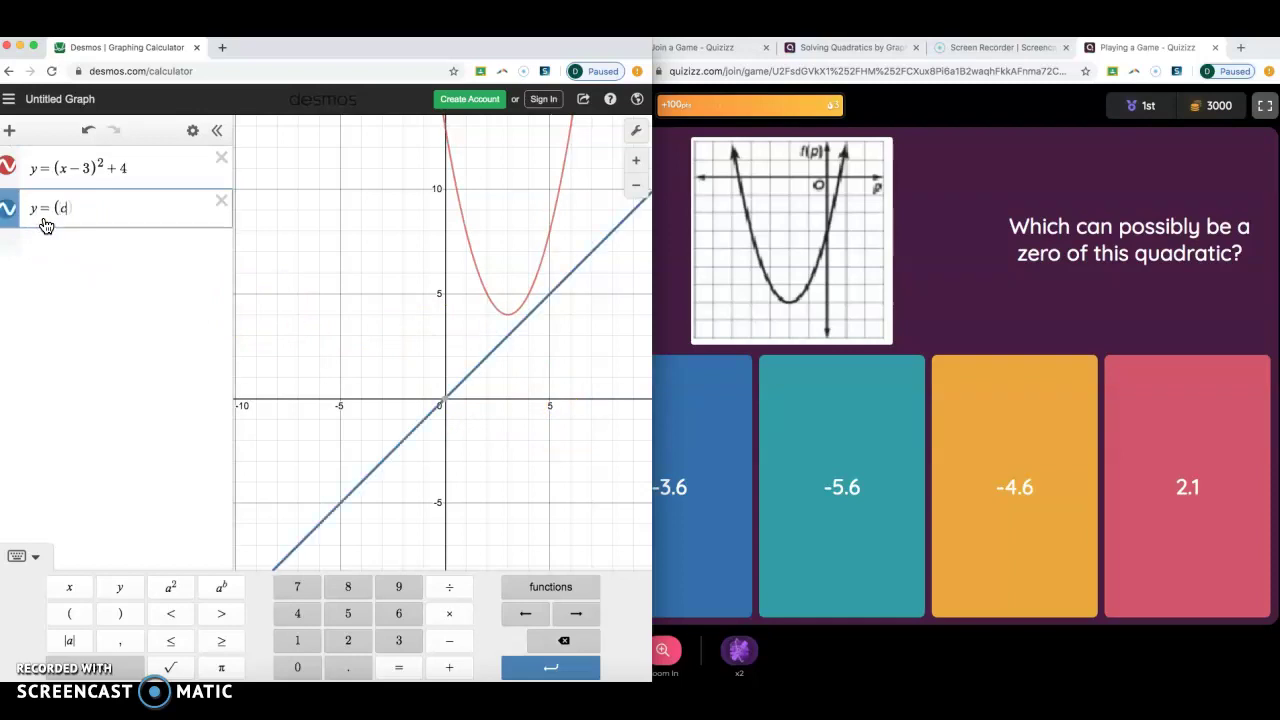
{"action": "type", "text": "3)"}
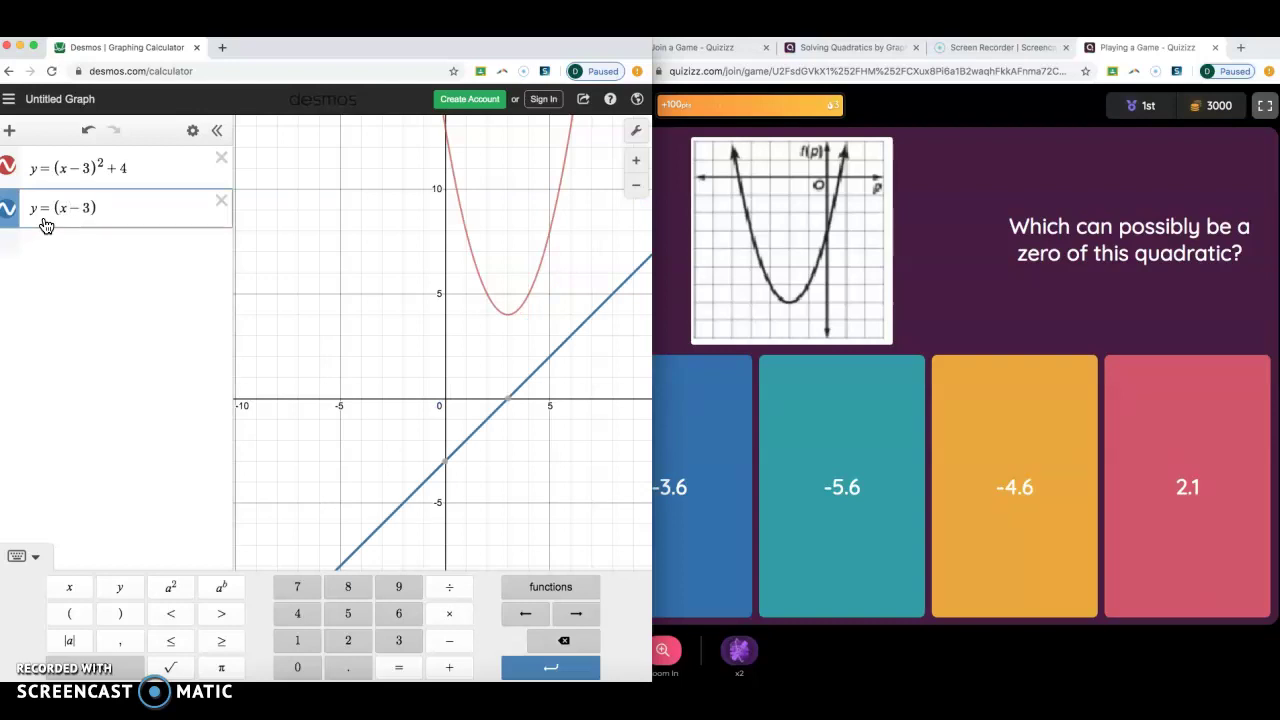
{"action": "type", "text": "^2"}
{"action": "left_click", "coordinate": [45, 224]}
{"action": "left_click", "coordinate": [513, 310]}
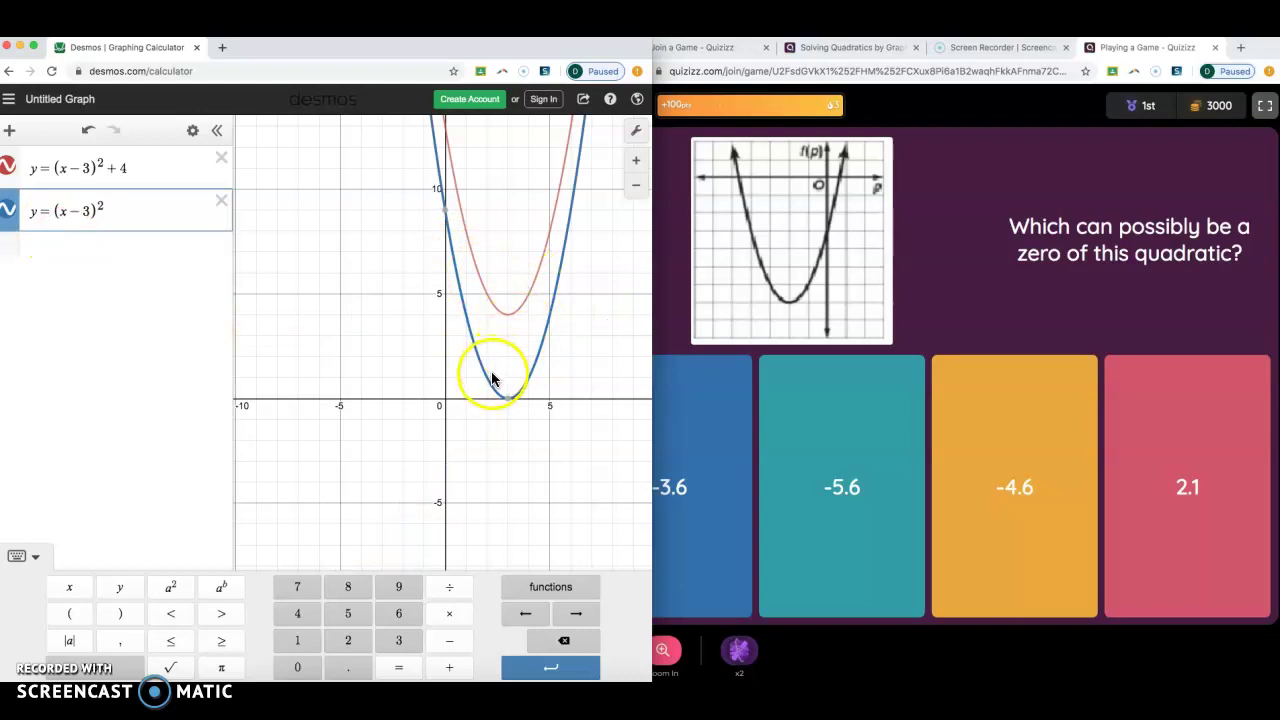
{"action": "left_click", "coordinate": [508, 399]}
- Add y = (x − 3)² − 2 as a third expression and mark its x-intercepts
{"action": "left_click", "coordinate": [27, 254]}
{"action": "left_click", "coordinate": [64, 255]}
{"action": "type", "text": "y=(x-3)"}
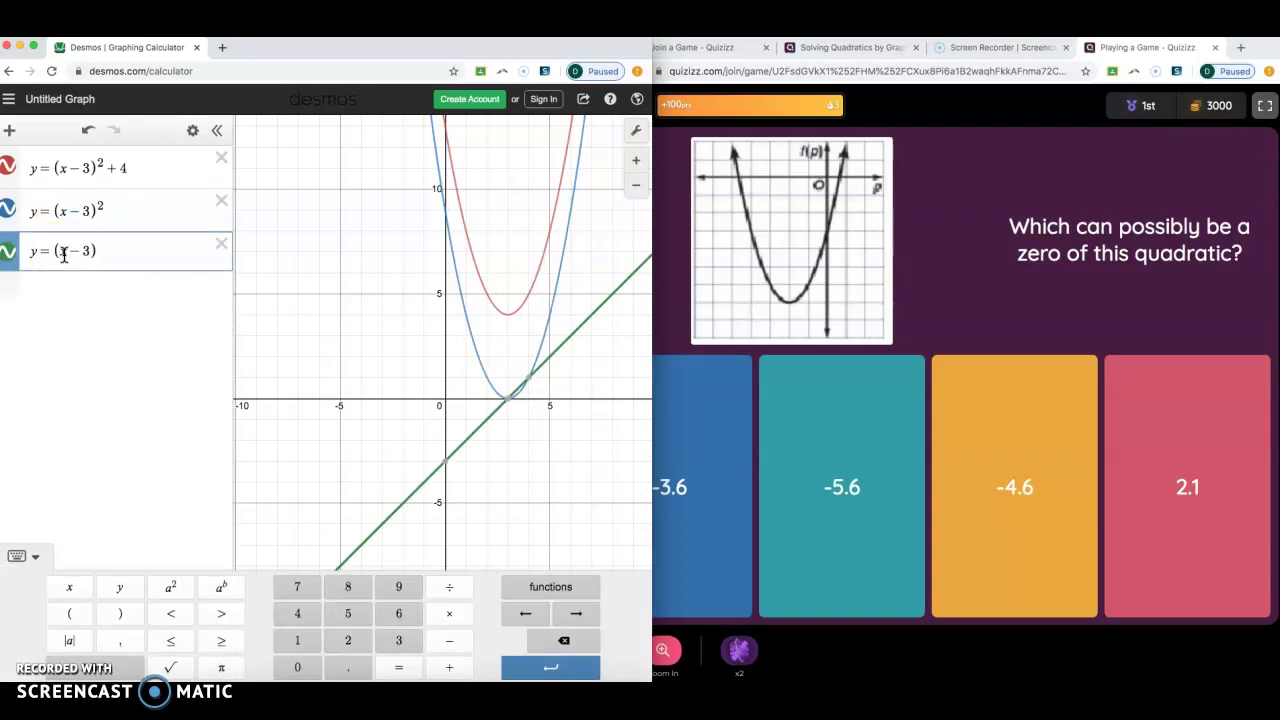
{"action": "type", "text": "^2"}
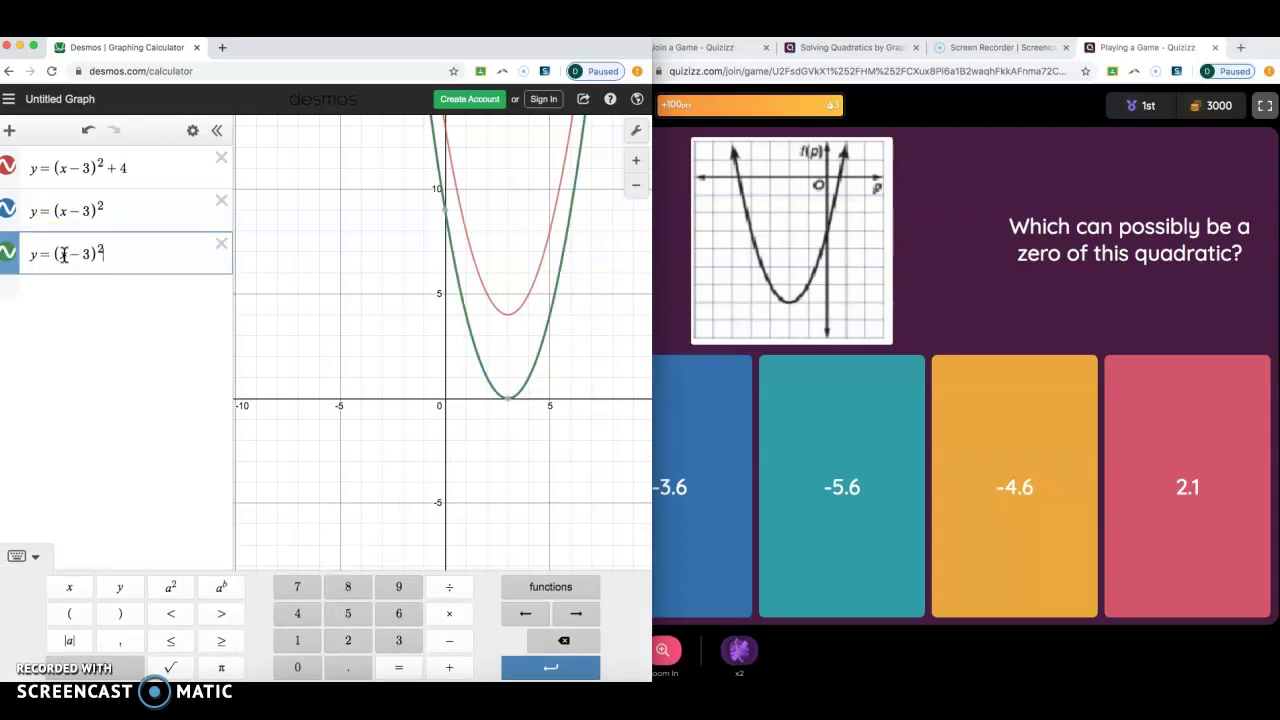
{"action": "type", "text": "-2"}
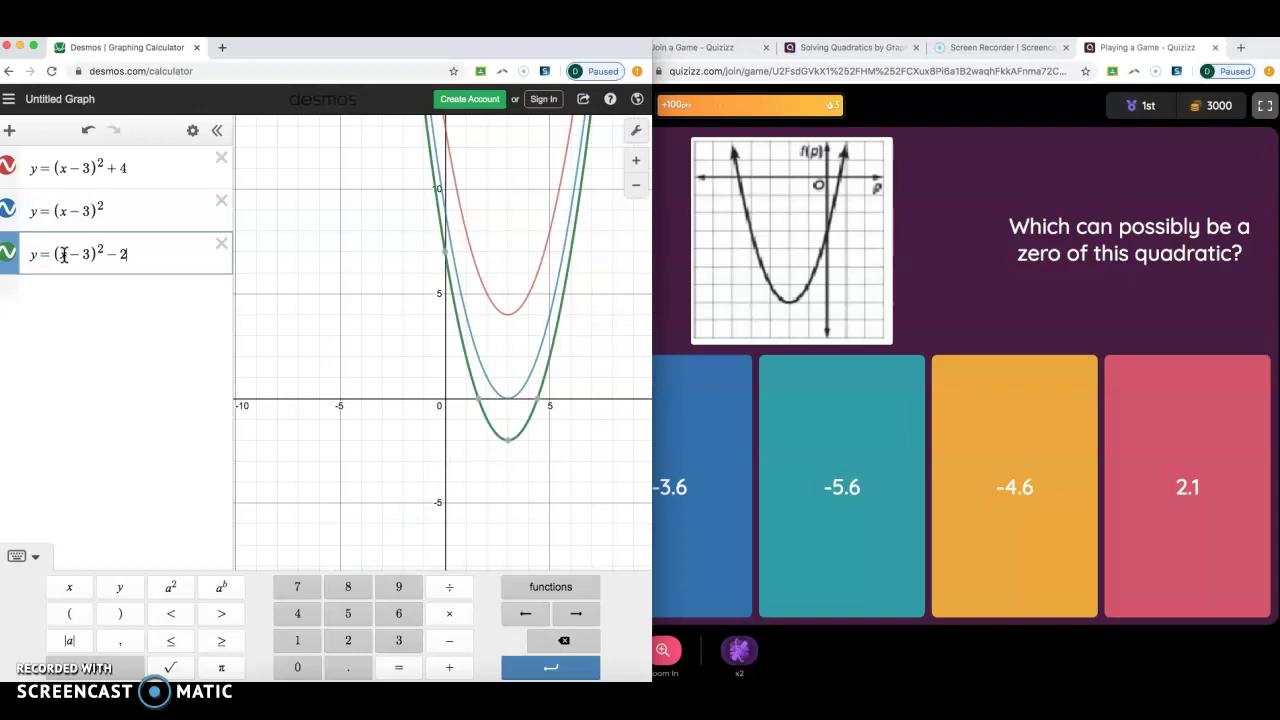
{"action": "left_click", "coordinate": [479, 400]}
- Label intercept (4.414, 0) and the vertices (3, 0) and (3, 4)
{"action": "left_click_drag", "start_coordinate": [547, 407], "coordinate": [537, 404]}
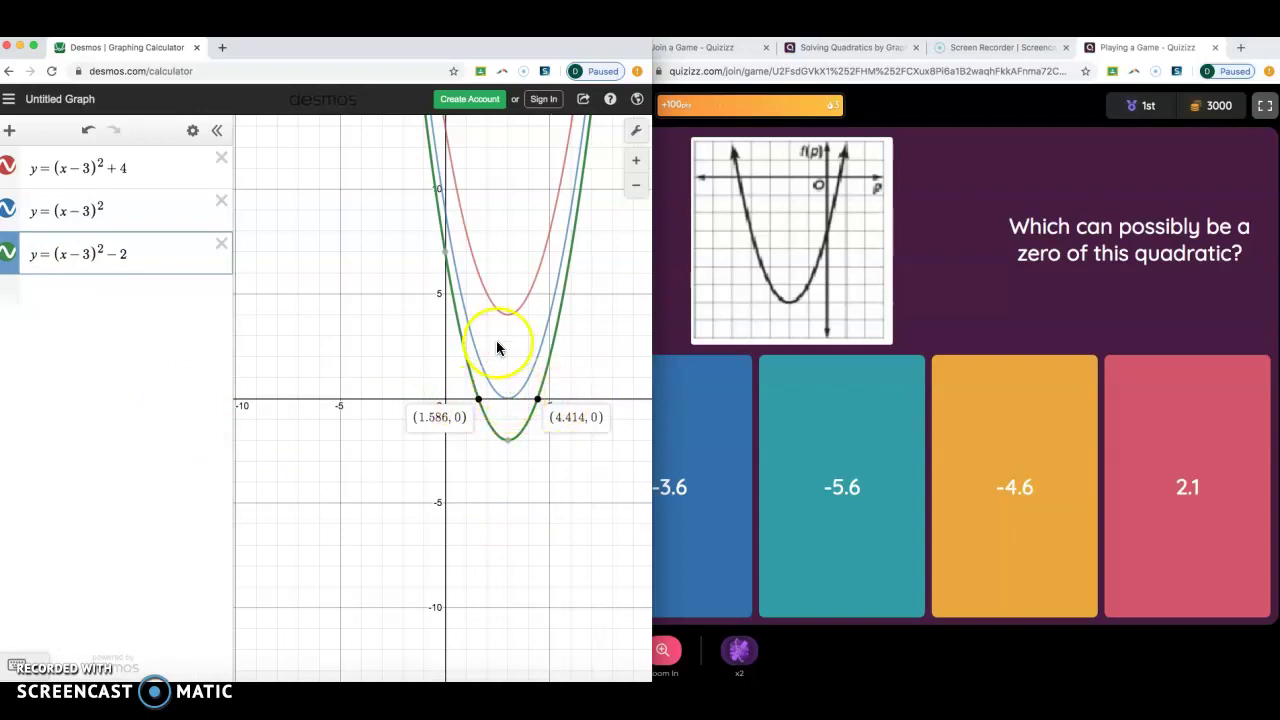
{"action": "left_click", "coordinate": [508, 400]}
{"action": "left_click", "coordinate": [508, 400]}
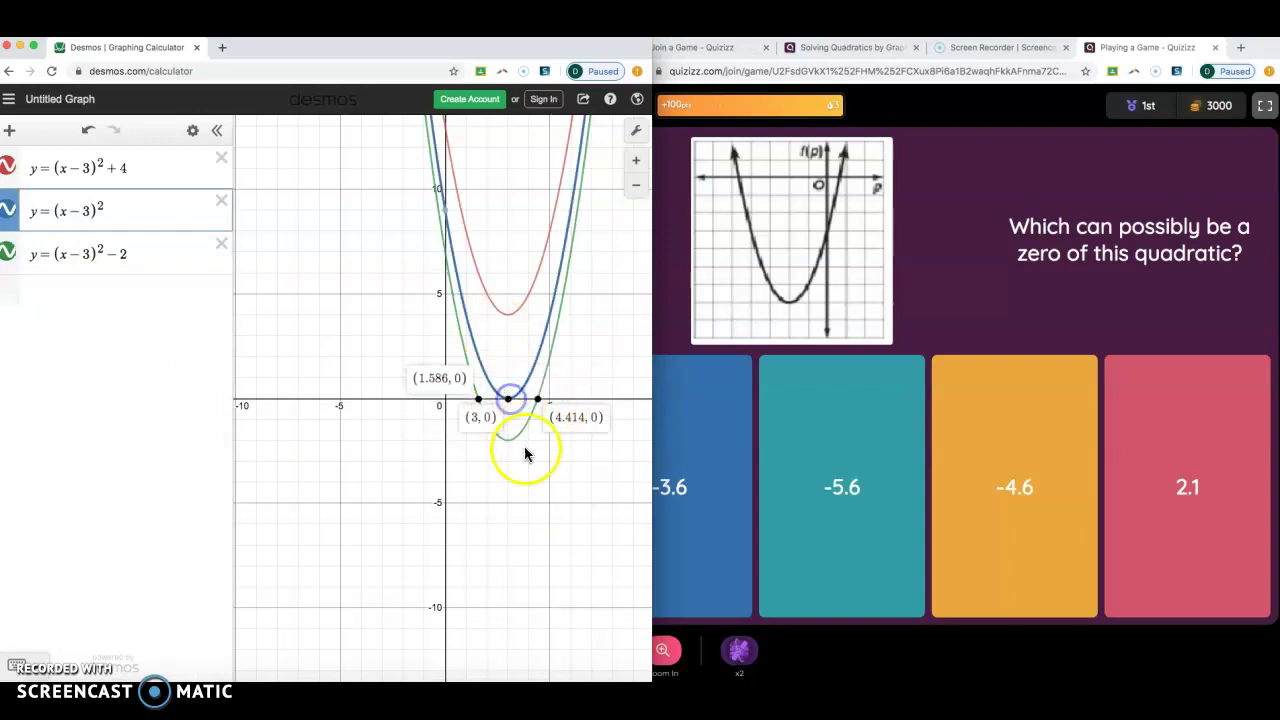
{"action": "left_click", "coordinate": [504, 315]}
{"action": "left_click", "coordinate": [512, 322]}
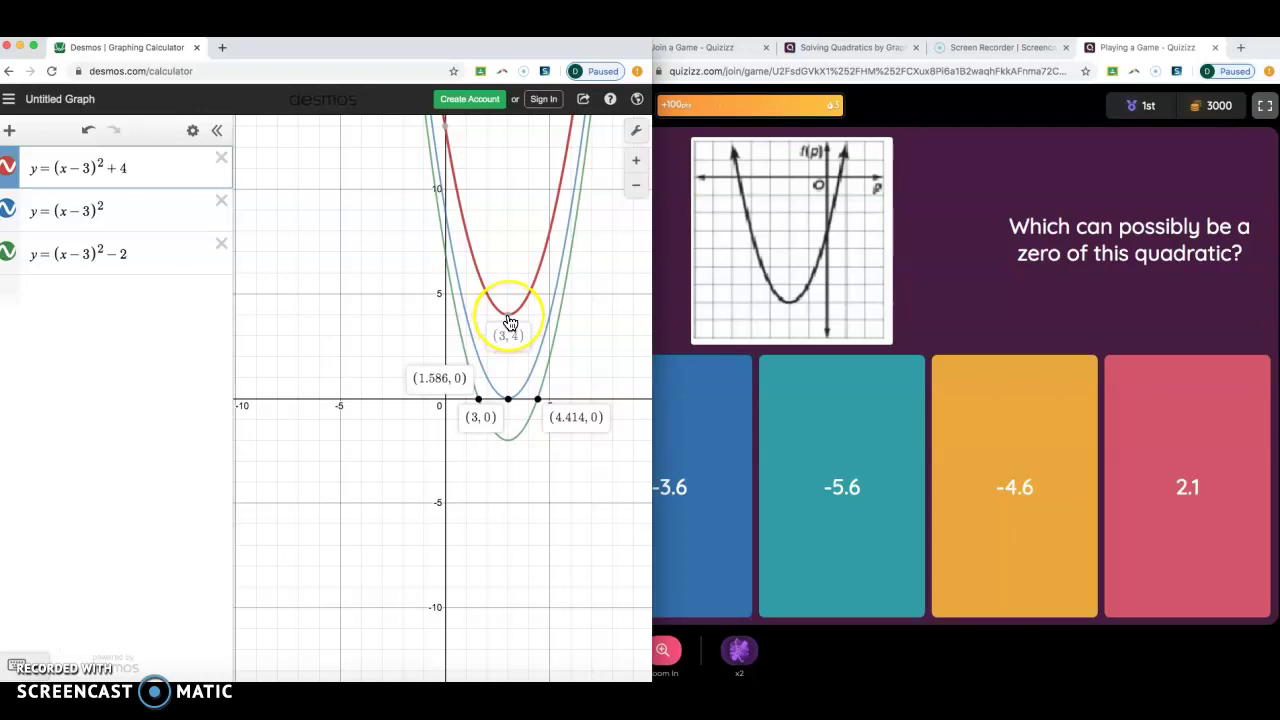
{"action": "mouse_move", "coordinate": [516, 314]}
{"action": "left_click", "coordinate": [522, 426]}
{"action": "left_click", "coordinate": [508, 400]}
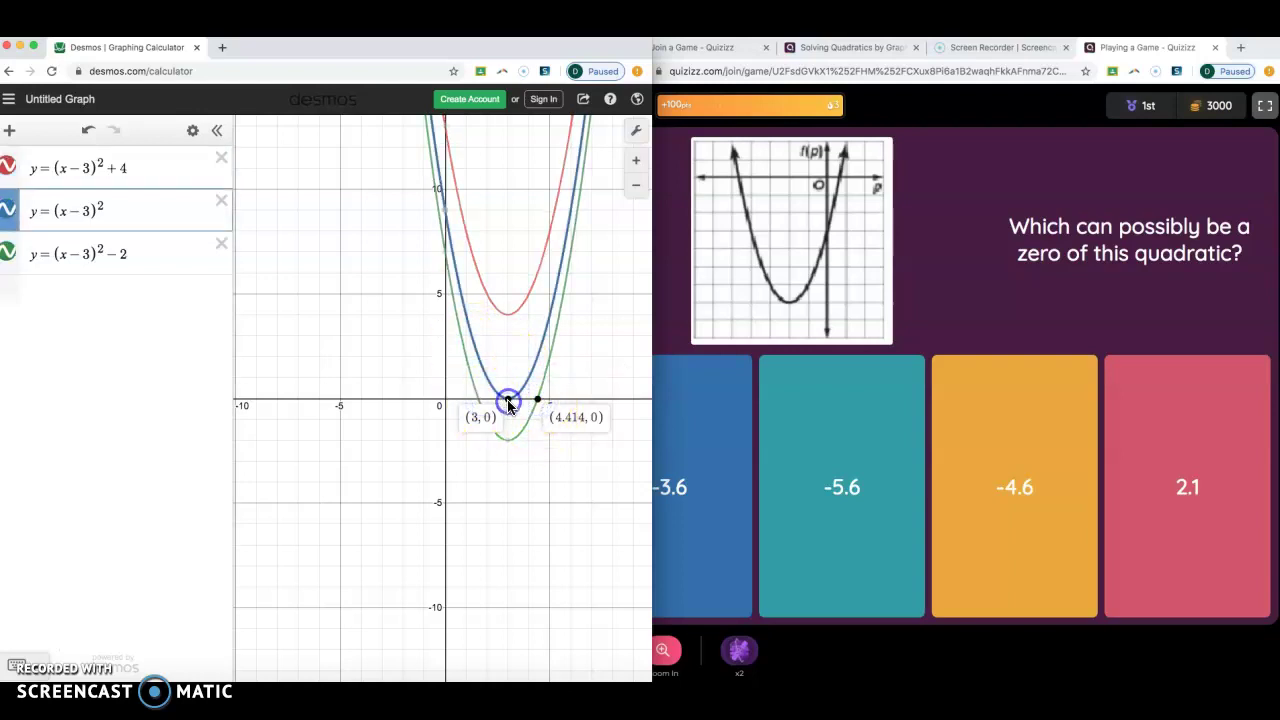
{"action": "left_click", "coordinate": [508, 402]}
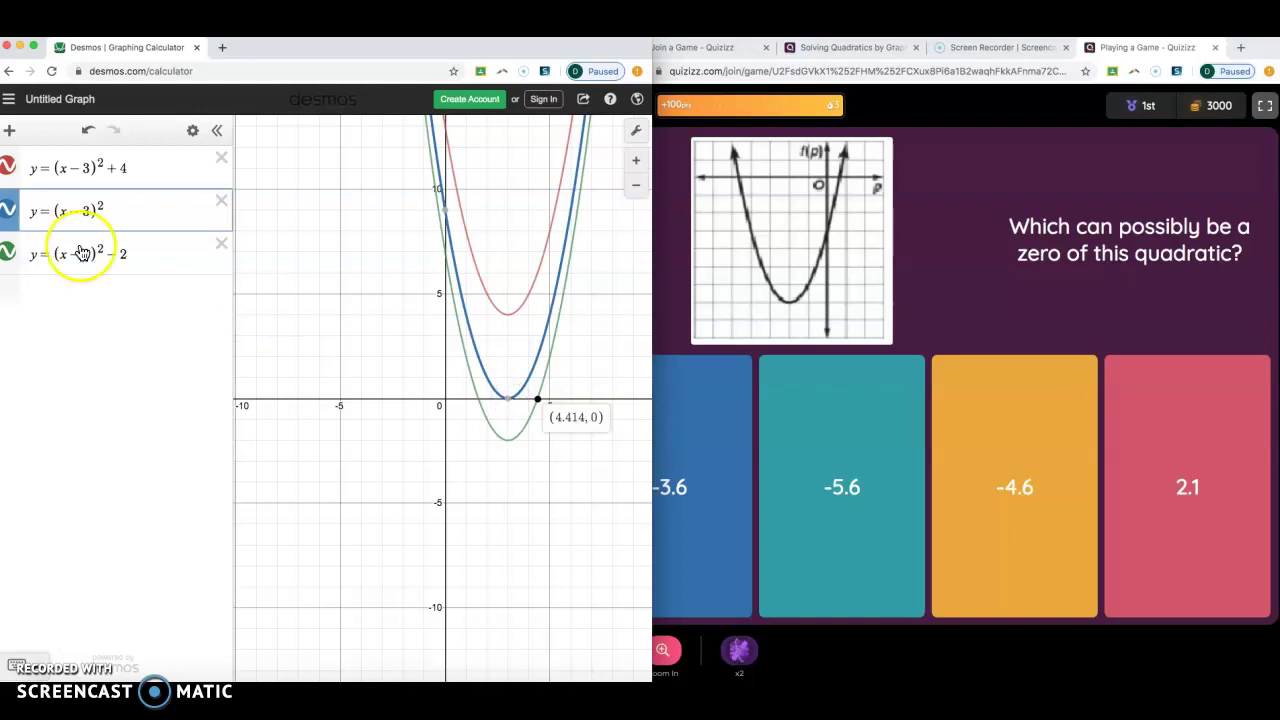
- Delete all three parabola equations from the expression list
{"action": "left_click", "coordinate": [216, 248]}
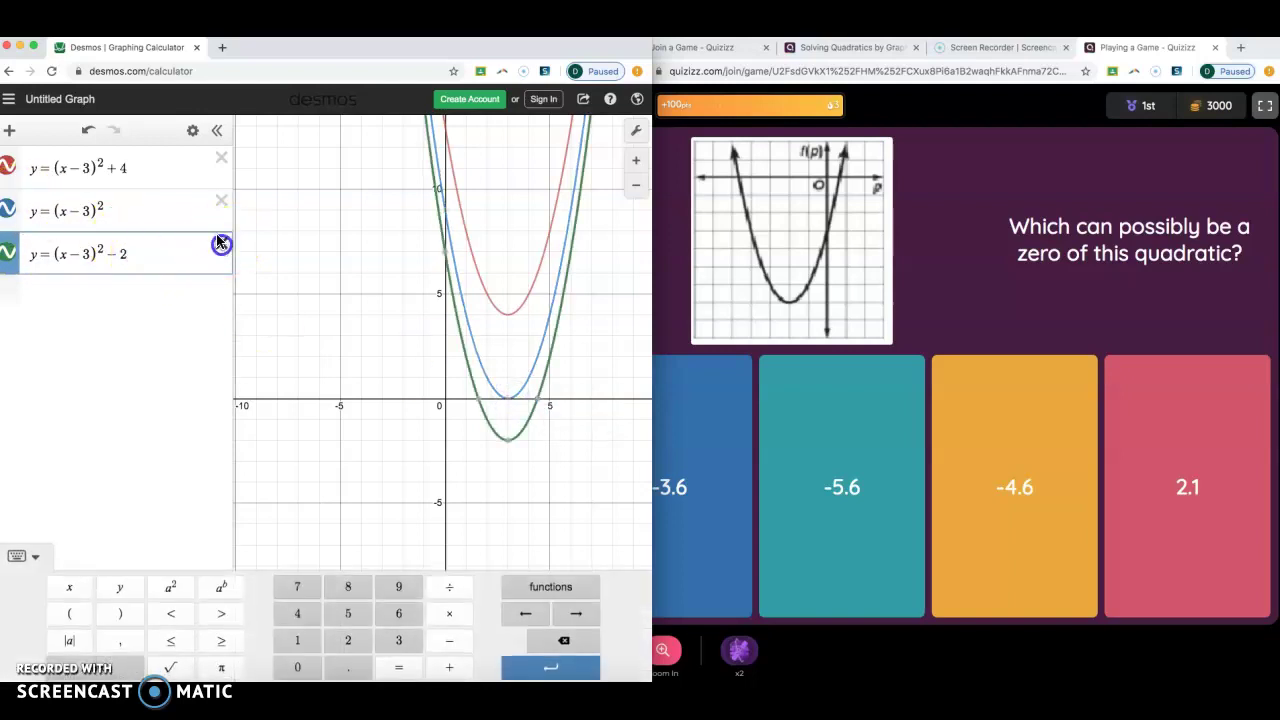
{"action": "left_click", "coordinate": [221, 244]}
{"action": "left_click", "coordinate": [221, 201]}
{"action": "left_click", "coordinate": [221, 158]}
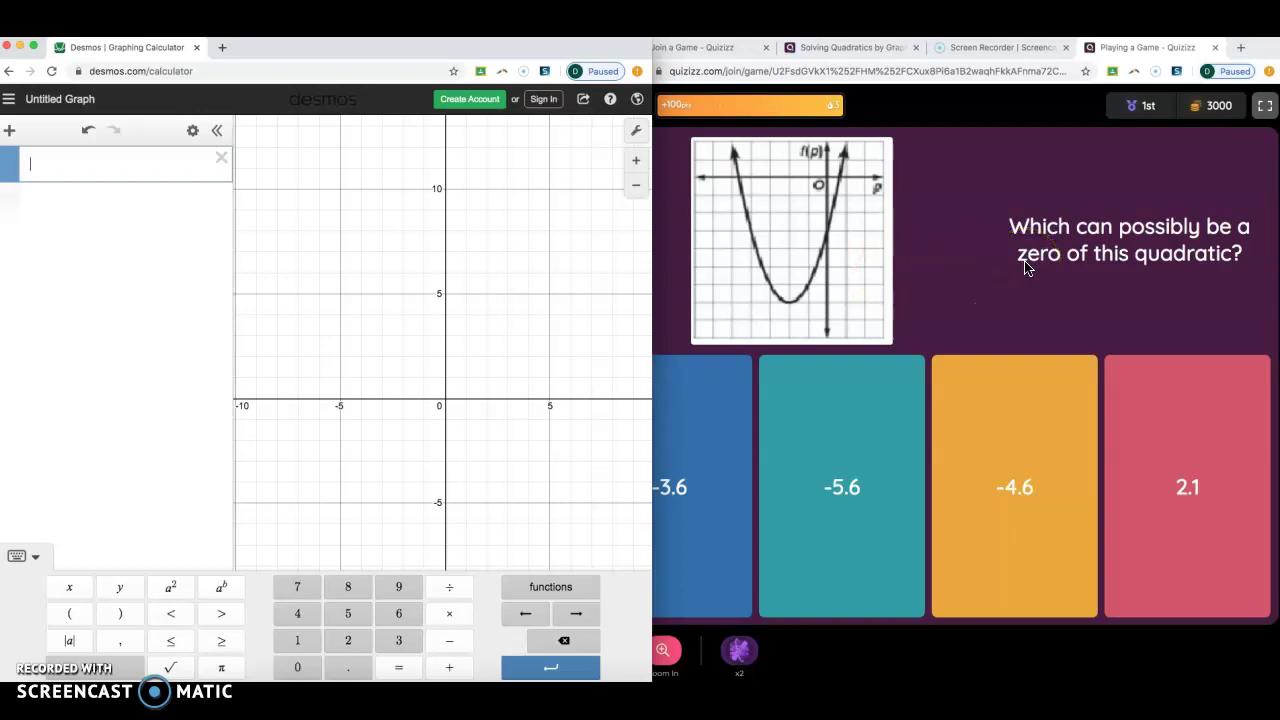
- Bring Quizizz forward and enlarge question 7's parabola graph image
{"action": "left_click", "coordinate": [754, 182]}
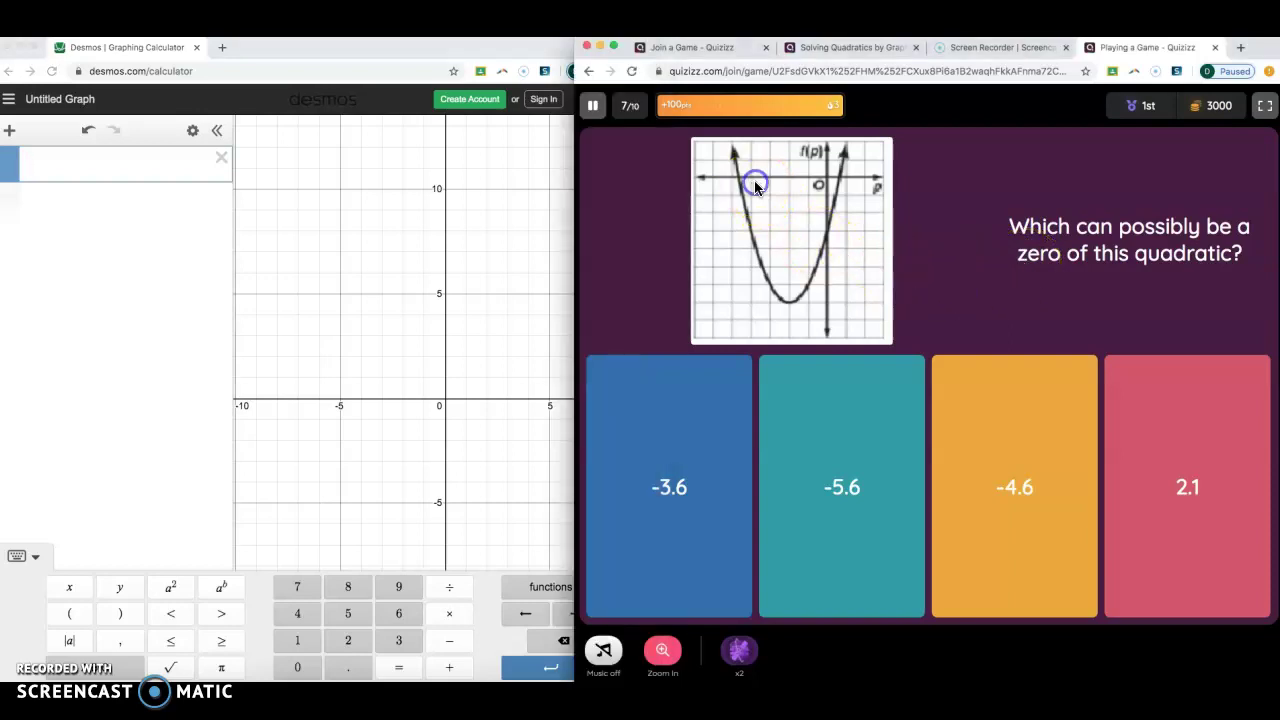
{"action": "left_click", "coordinate": [758, 188]}
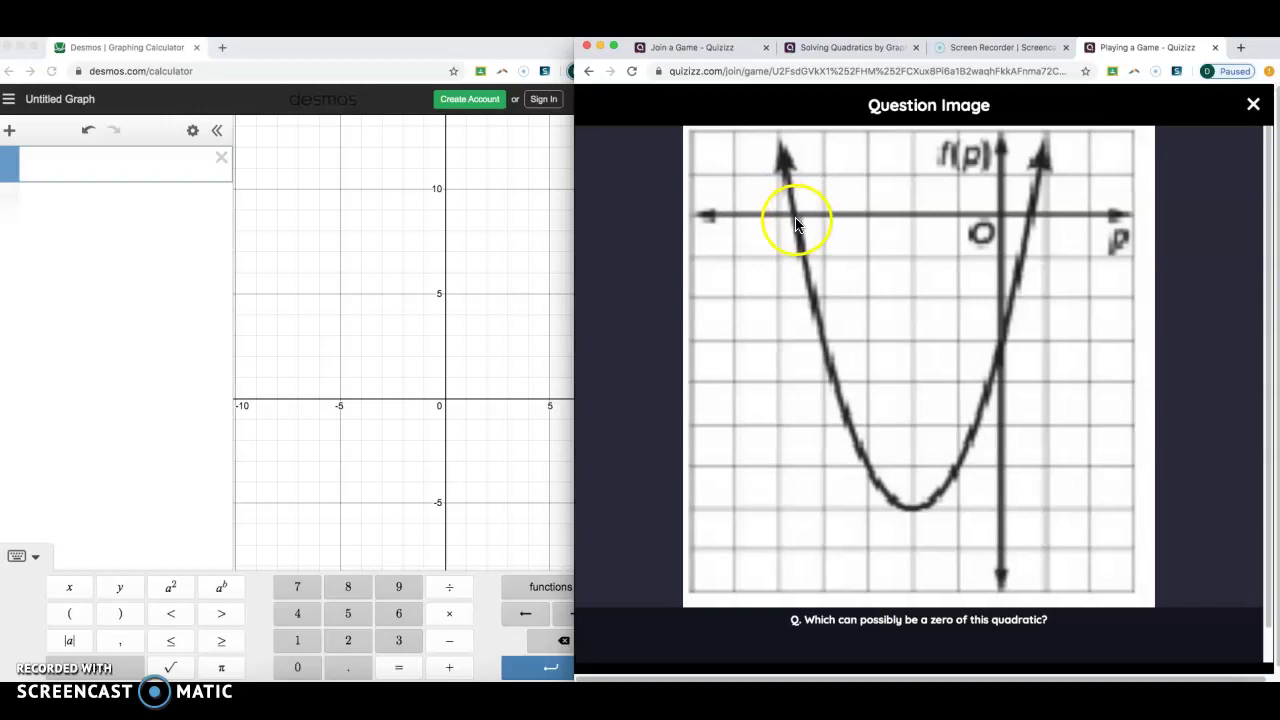